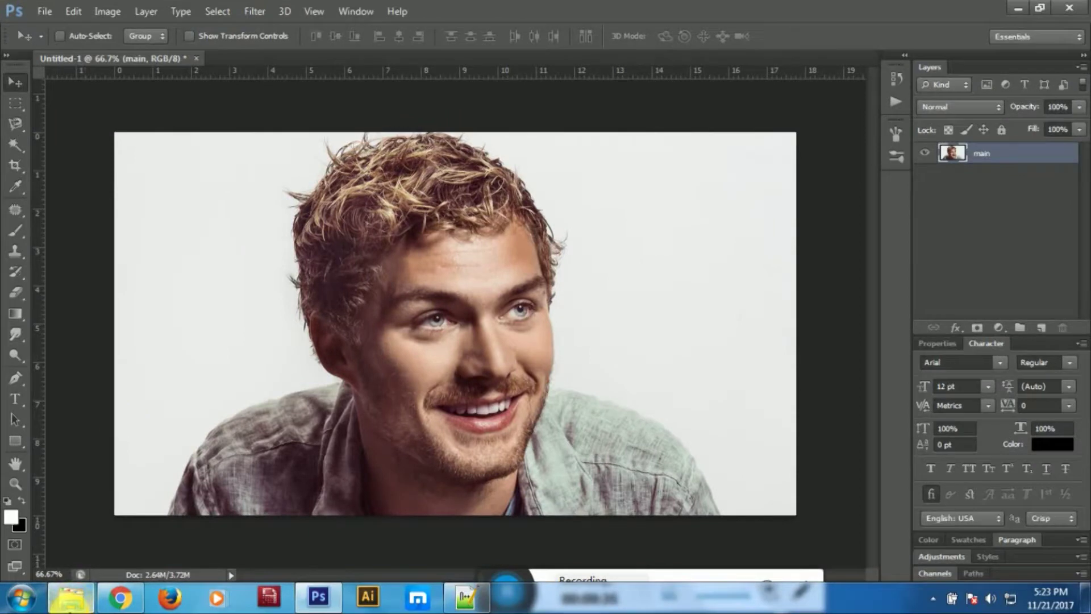
Bring the Windows Explorer window showing the photoshop folder to the front
left_click(68, 598)
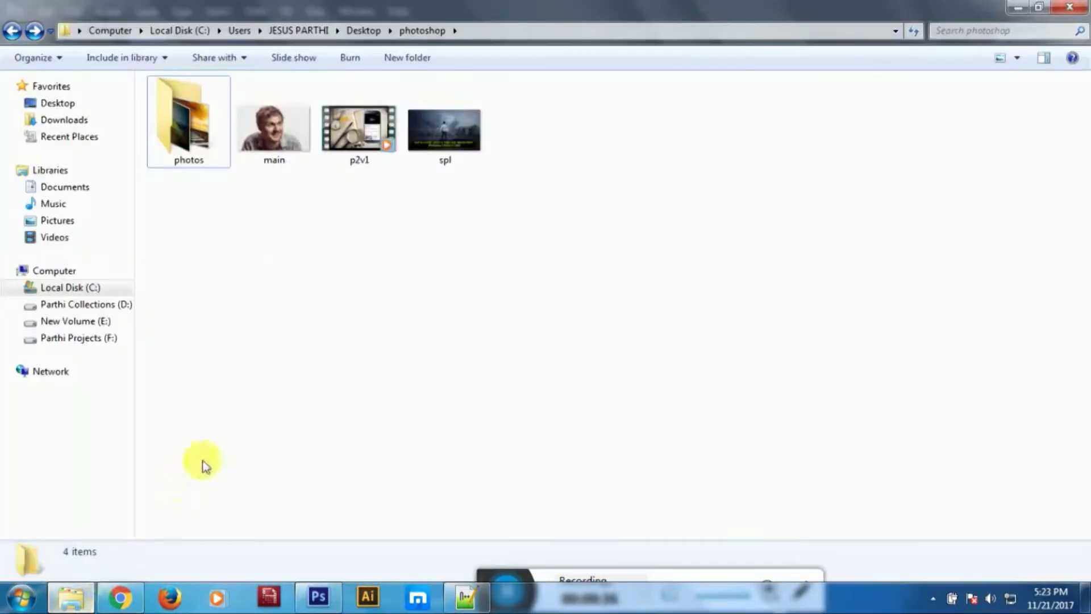
left_click(213, 165)
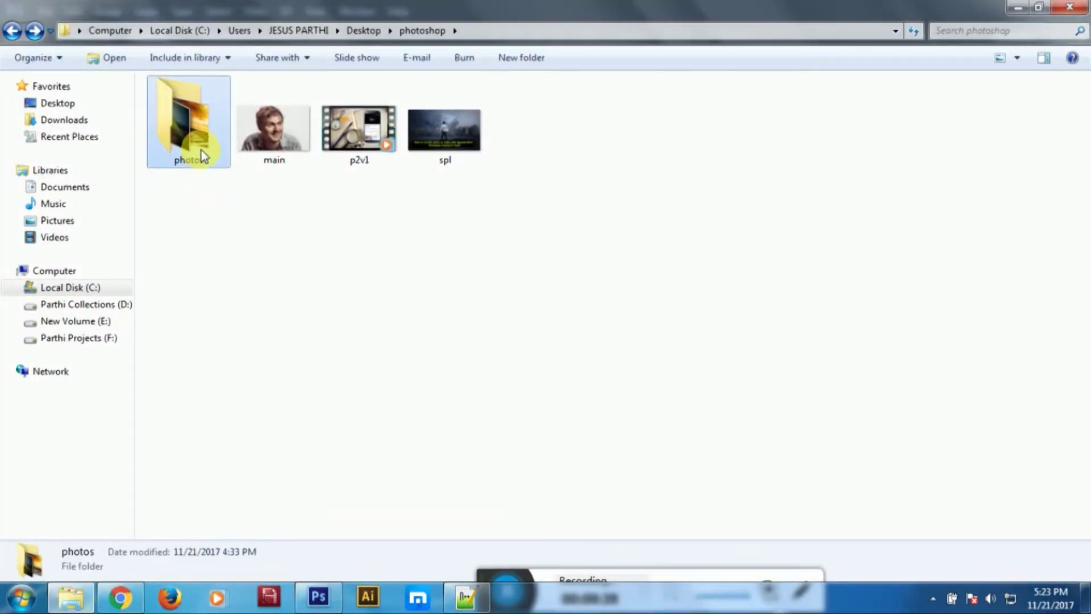
double_click(202, 150)
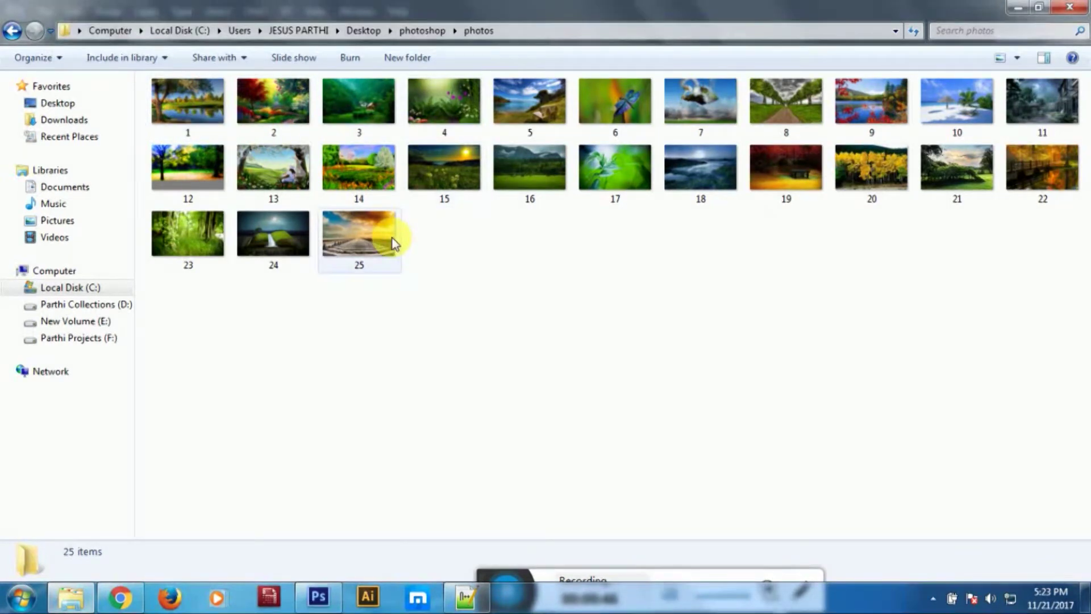
left_click(73, 597)
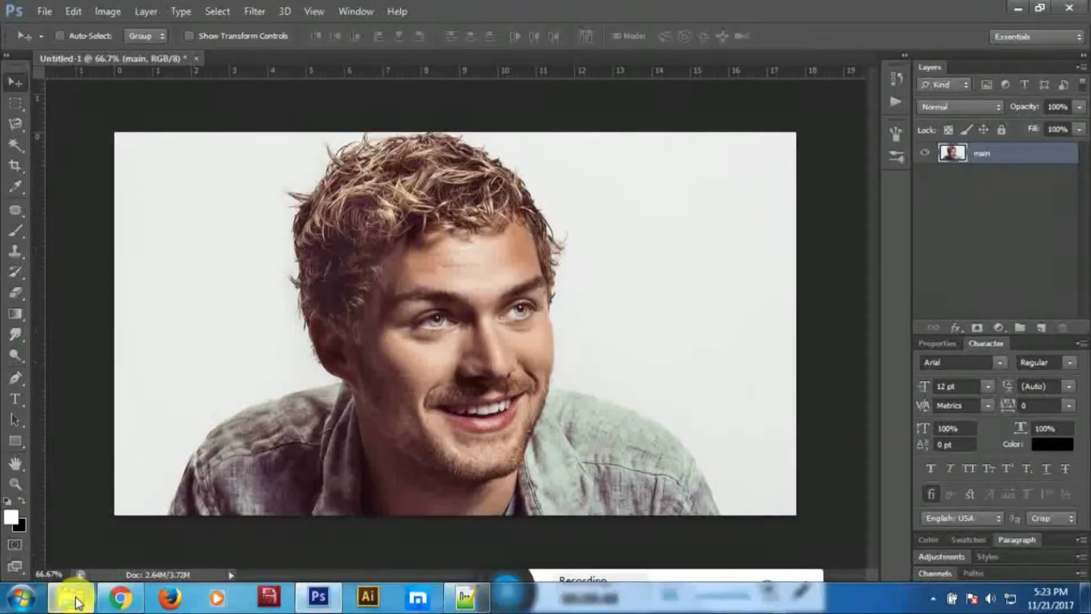
left_click(73, 597)
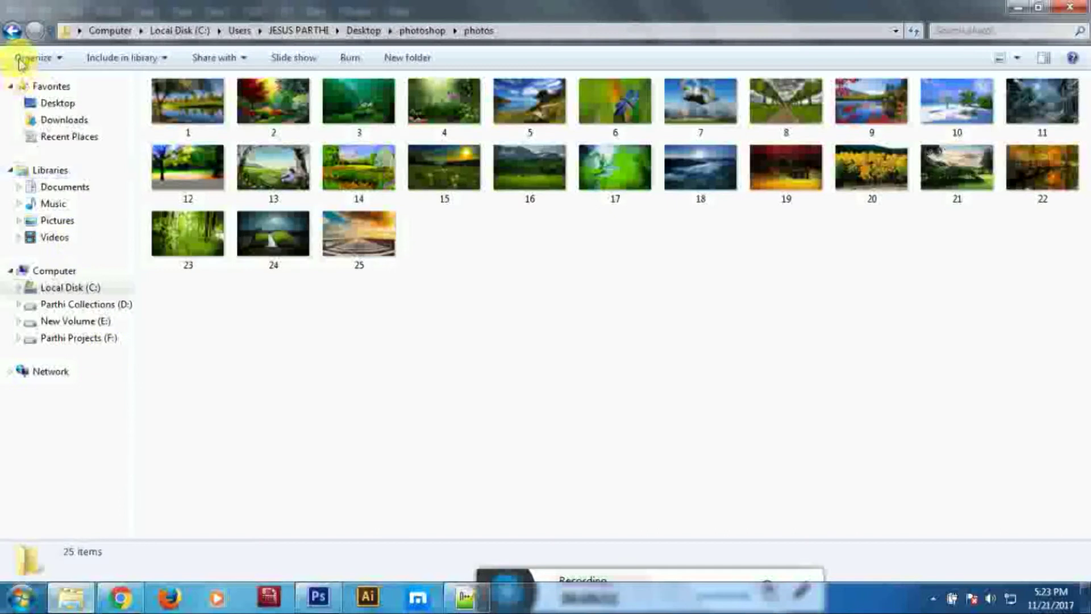
left_click(19, 31)
left_click(265, 151)
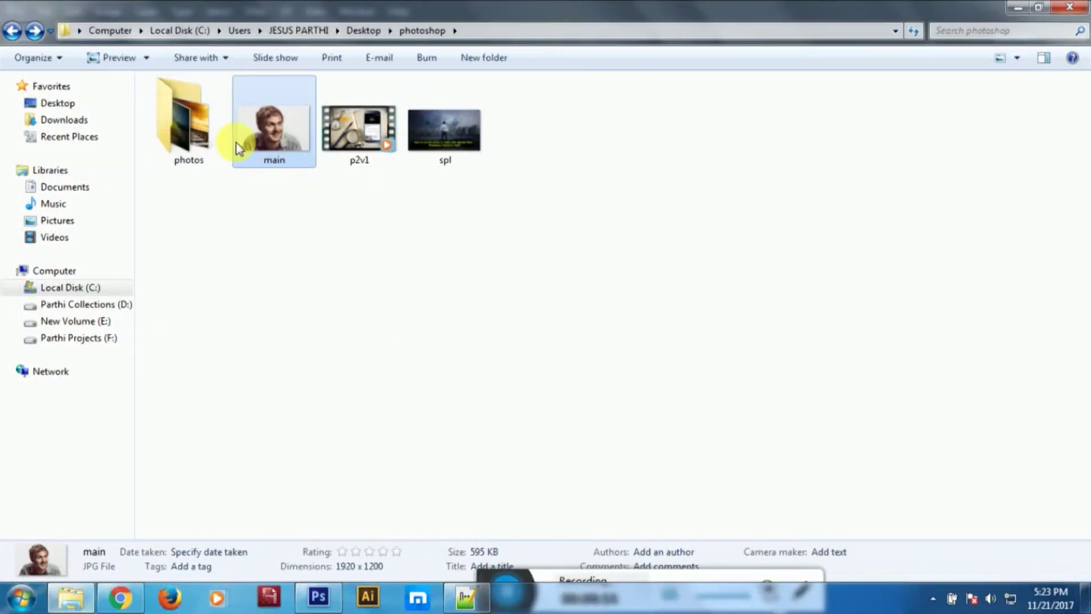
double_click(208, 145)
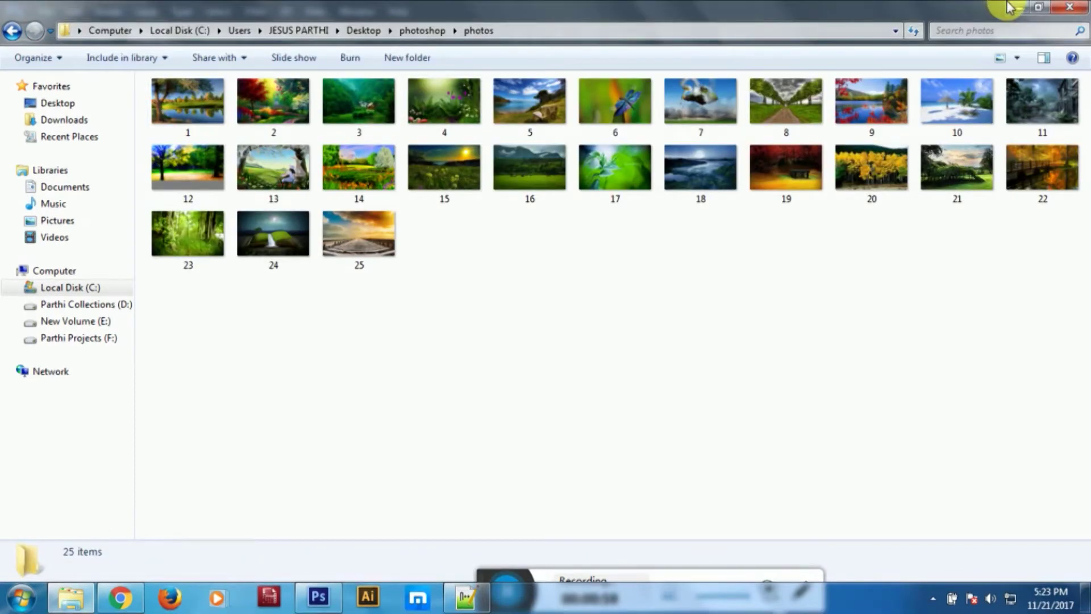
left_click(1017, 8)
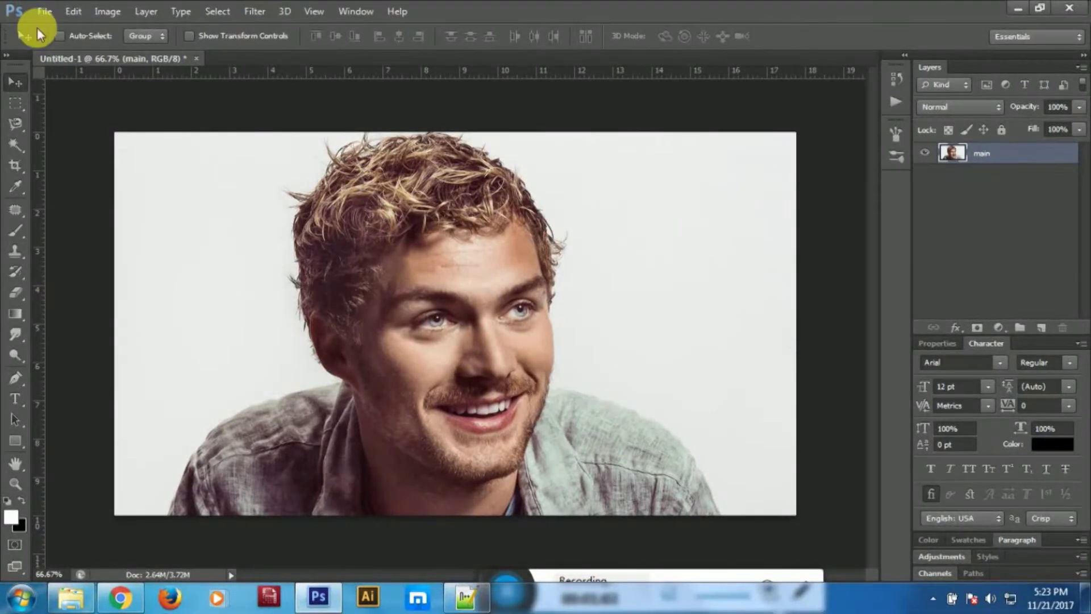
left_click(42, 12)
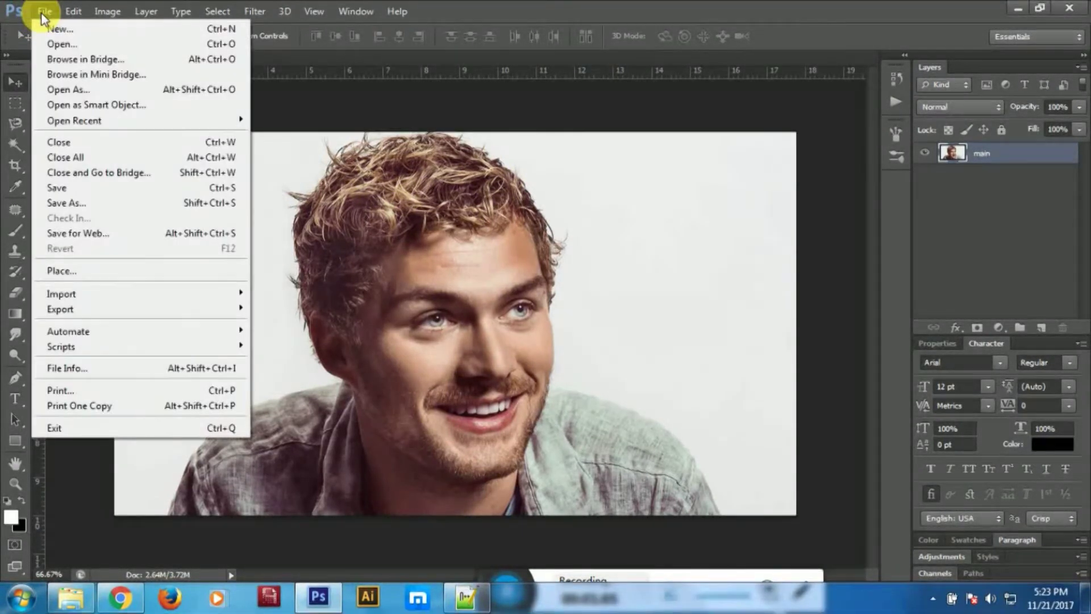
mouse_move(102, 331)
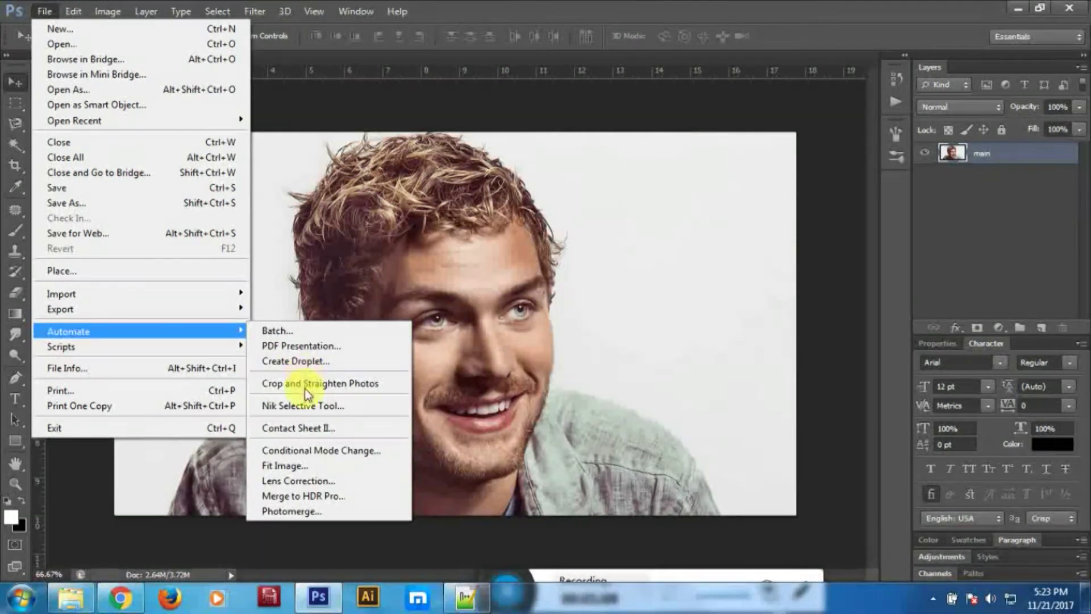
Launch Contact Sheet II, move its dialog aside, and keep Folder as the image source
left_click(343, 435)
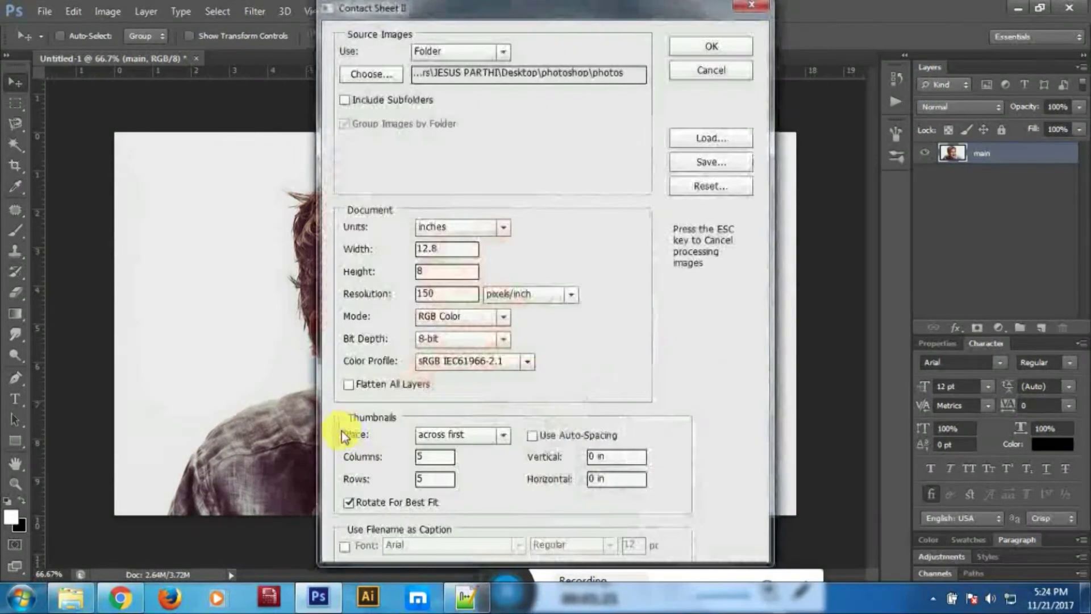
left_click_drag(564, 13, 397, 16)
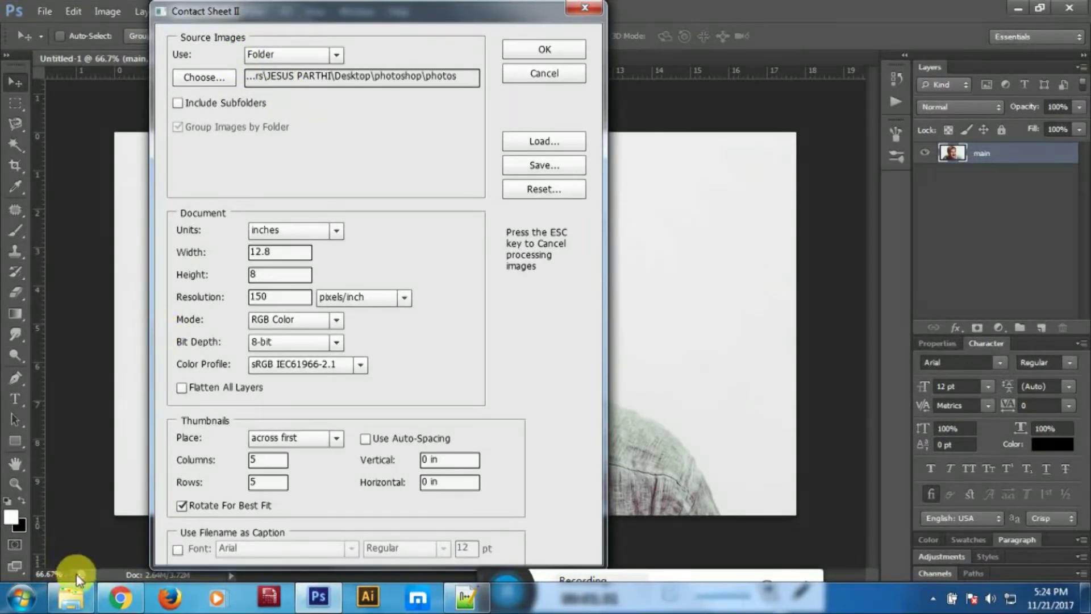
left_click(71, 597)
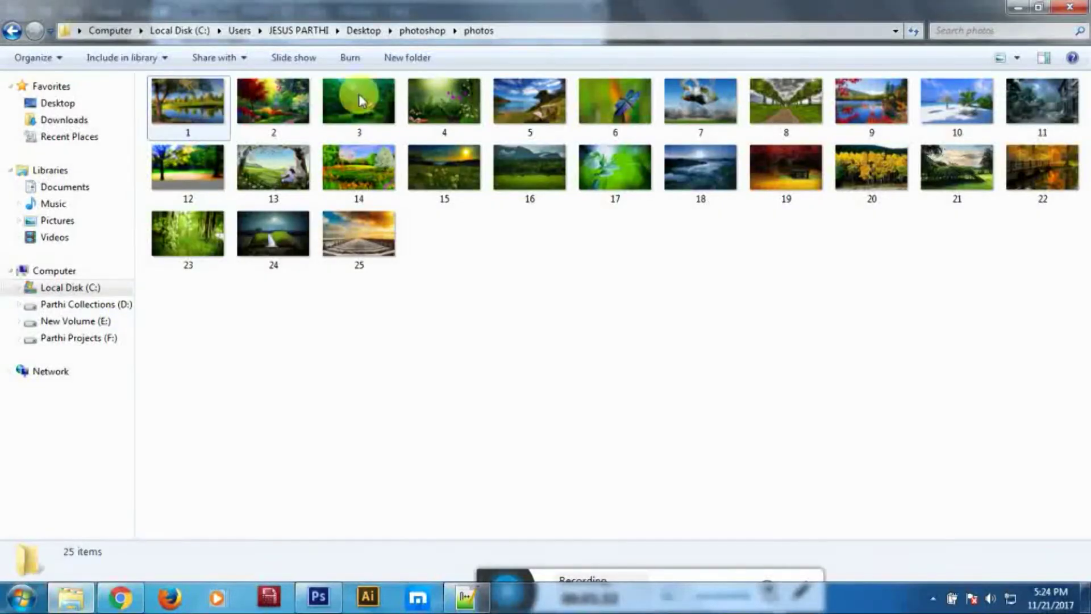
left_click(71, 597)
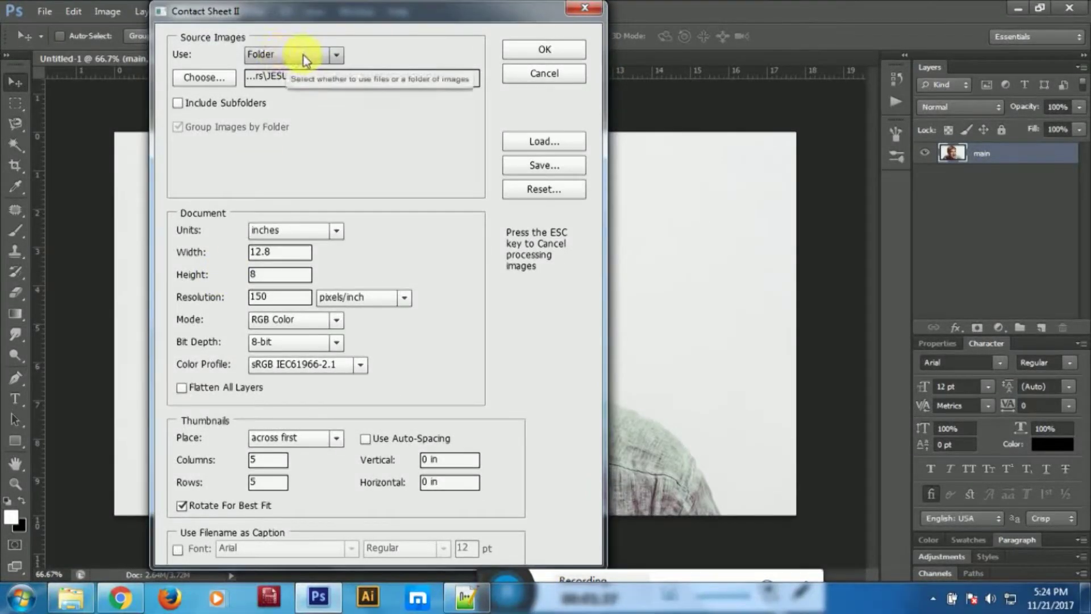
left_click(337, 55)
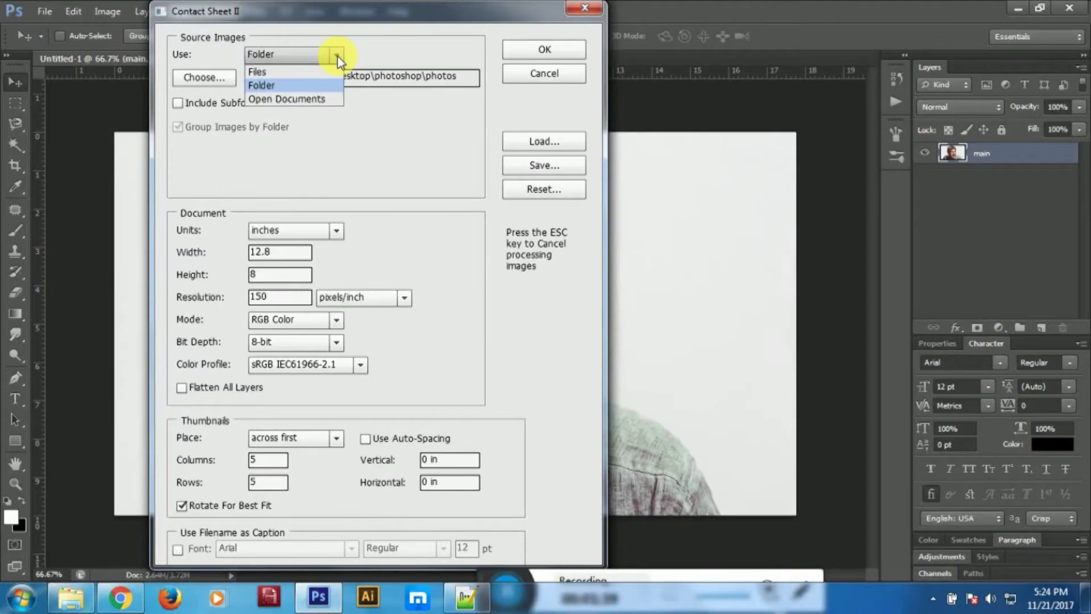
left_click(380, 48)
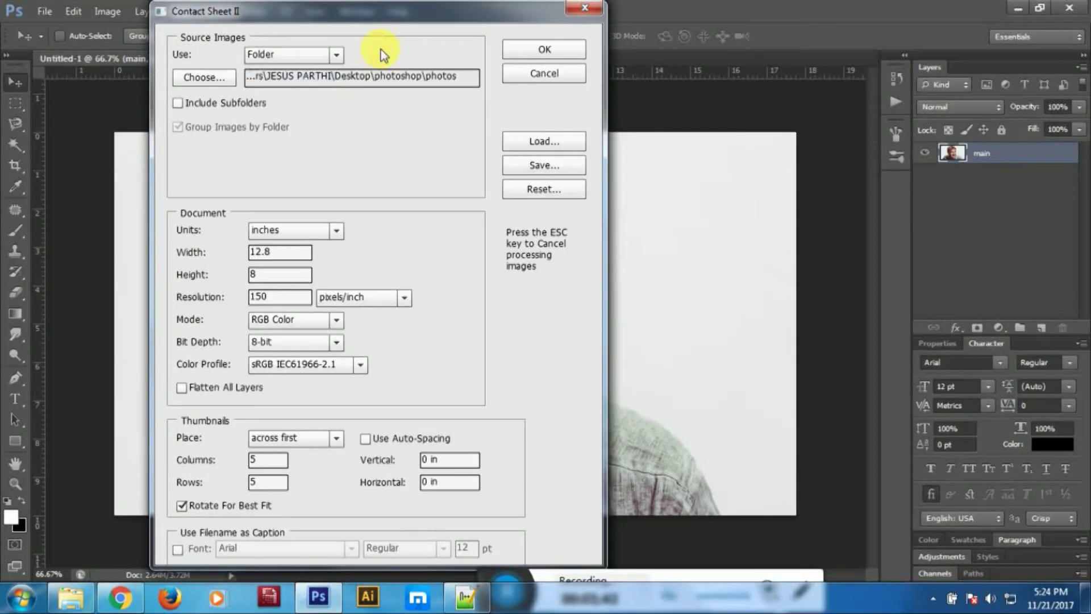
Pick the photos folder as the contact sheet source and keep inches as units
left_click(216, 80)
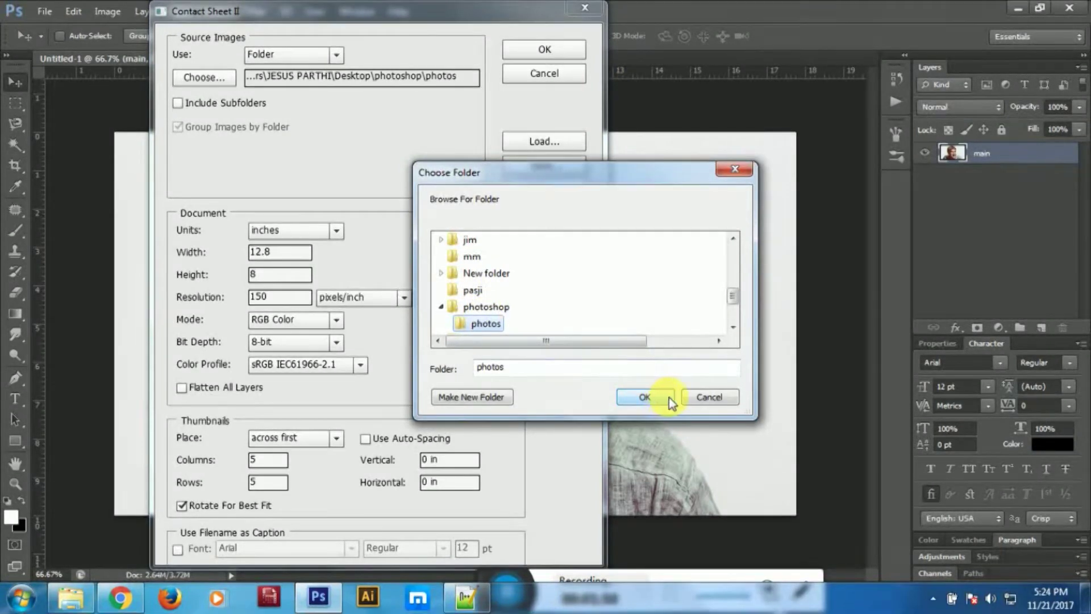
left_click(645, 396)
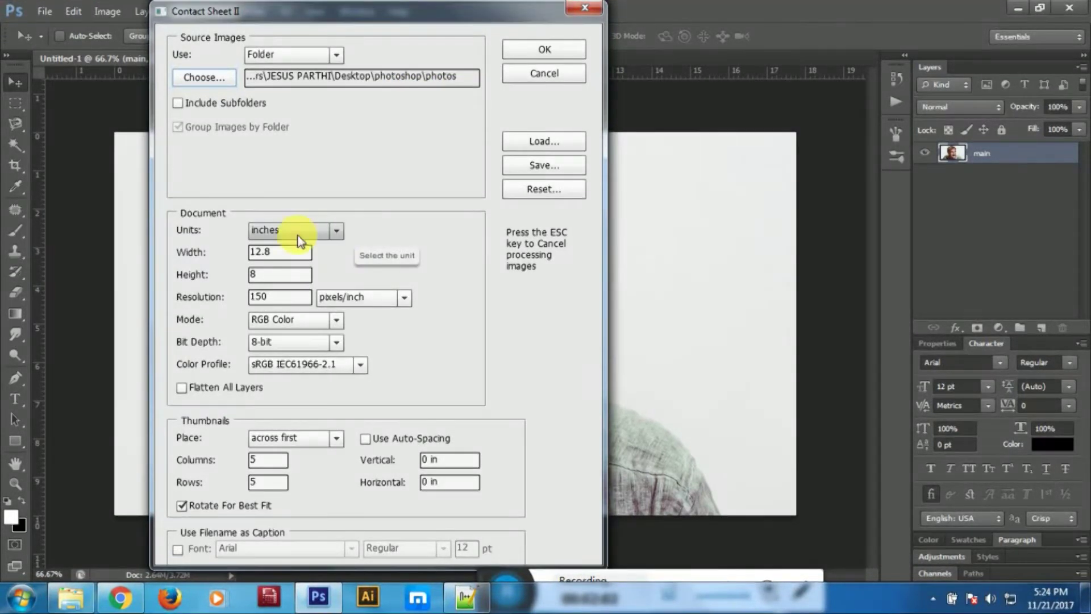
left_click(334, 233)
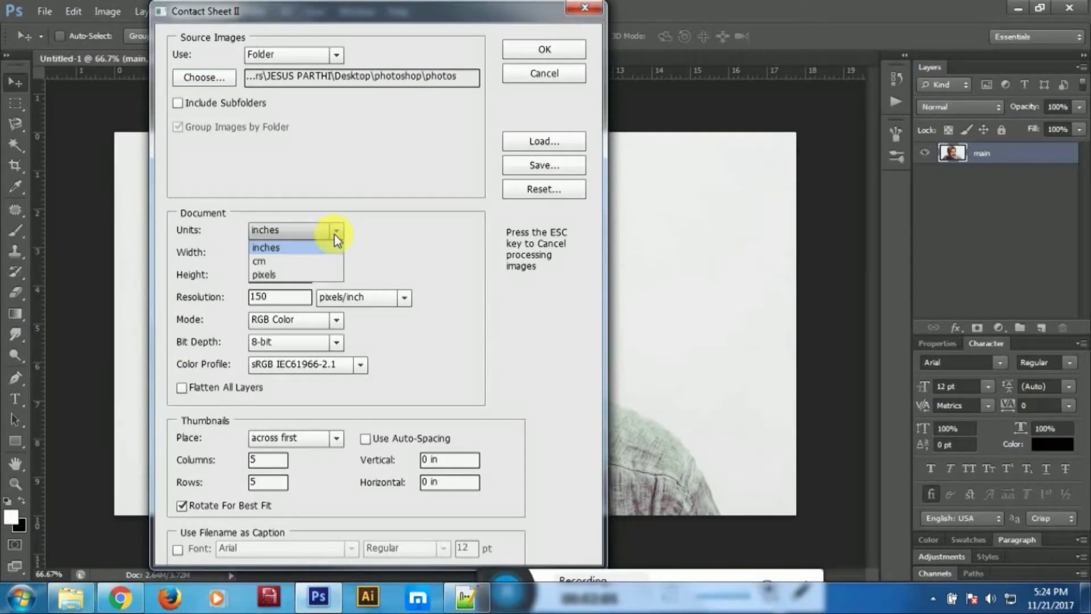
left_click(378, 226)
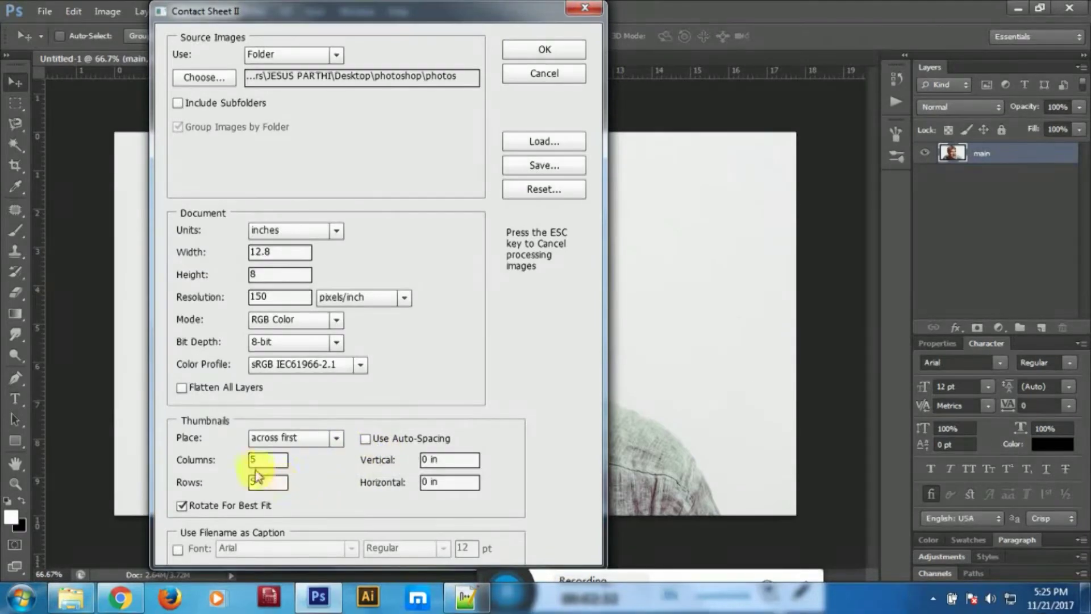
Confirm 5 grid rows, then bring up the 25 photos in Explorer
left_click(267, 482)
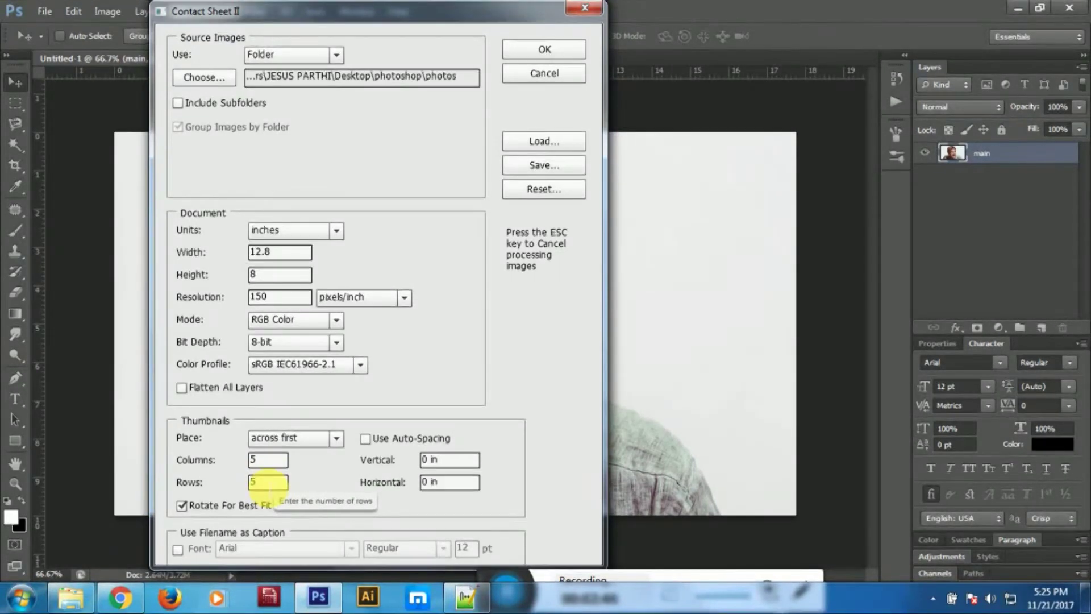
left_click(61, 608)
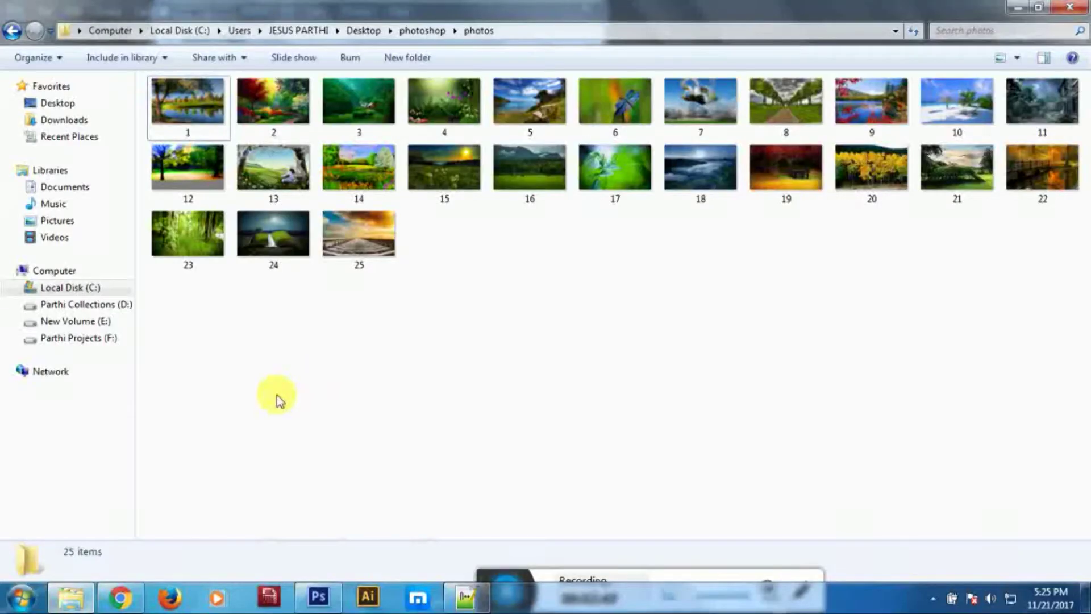
left_click(74, 600)
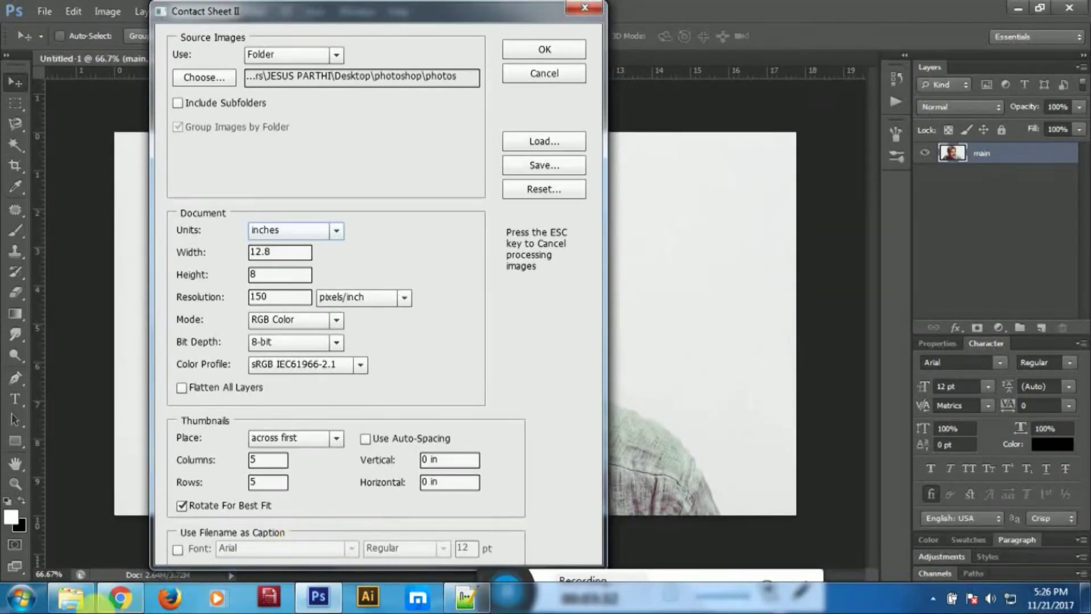
Review the photos folder, minimize Explorer, and build the 5×5 contact sheet
left_click(77, 595)
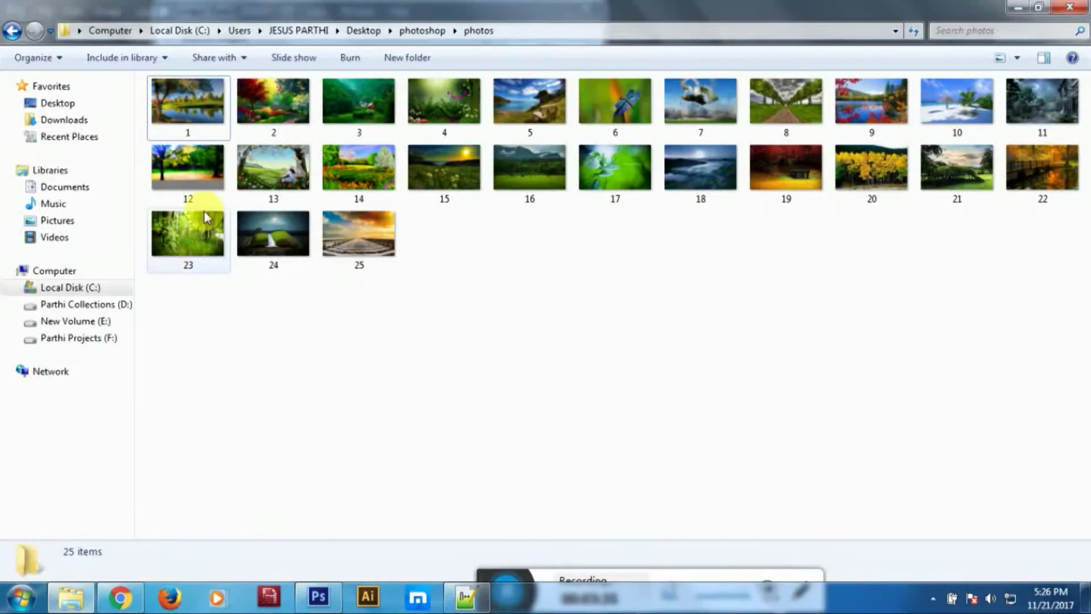
left_click(85, 584)
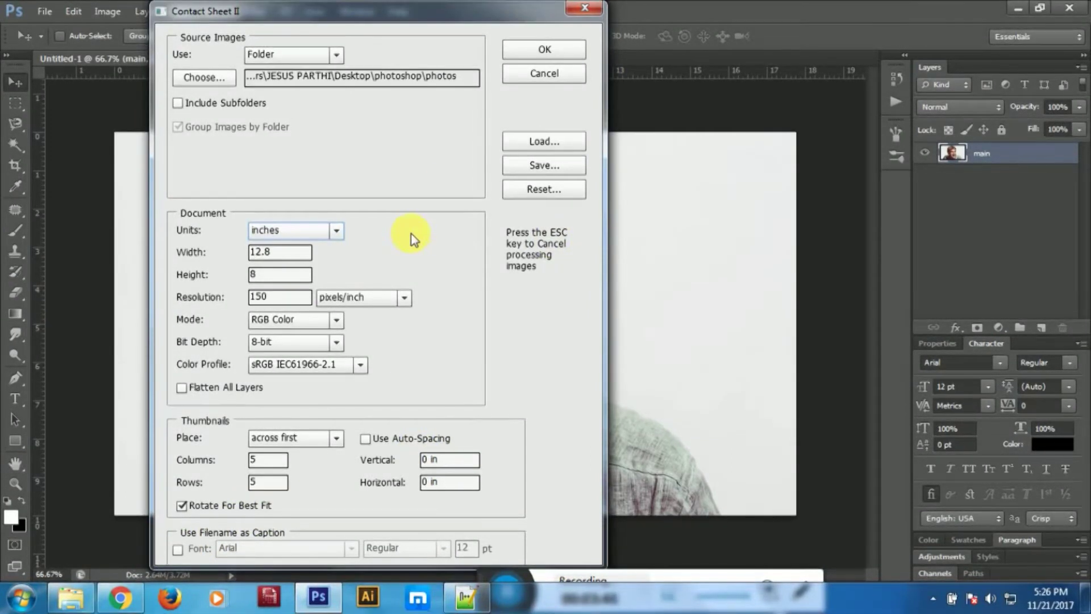
left_click(547, 50)
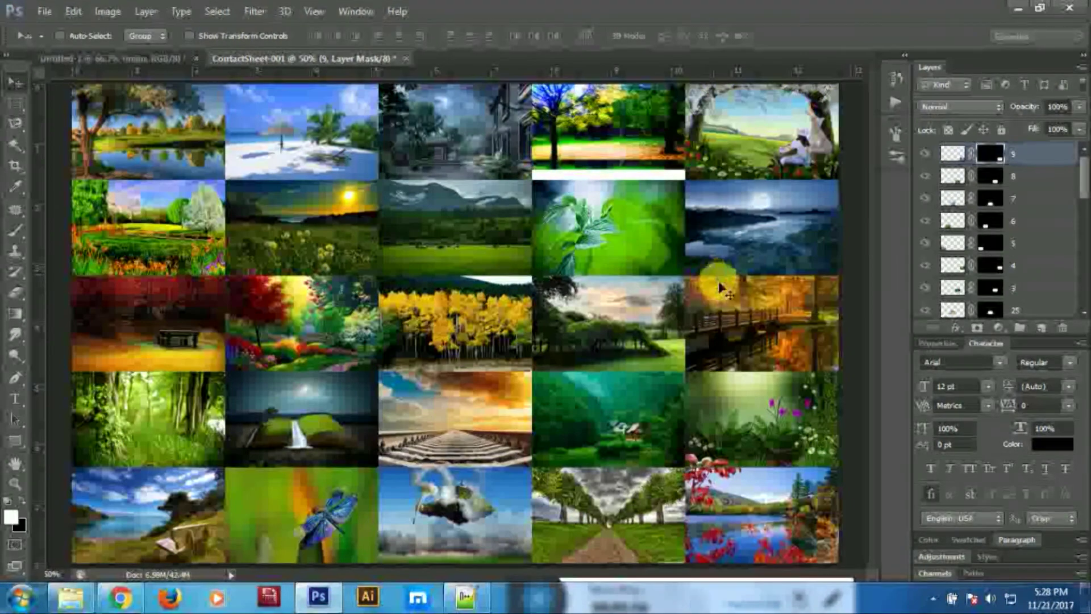
Browse the ContactSheet-001 layer stack in the Layers panel
left_click(1084, 173)
Make layer 12, the blue-tree photo, the active layer
mouse_move(1084, 176)
left_mouse_down()
mouse_move(1083, 296)
mouse_move(1081, 172)
left_mouse_up()
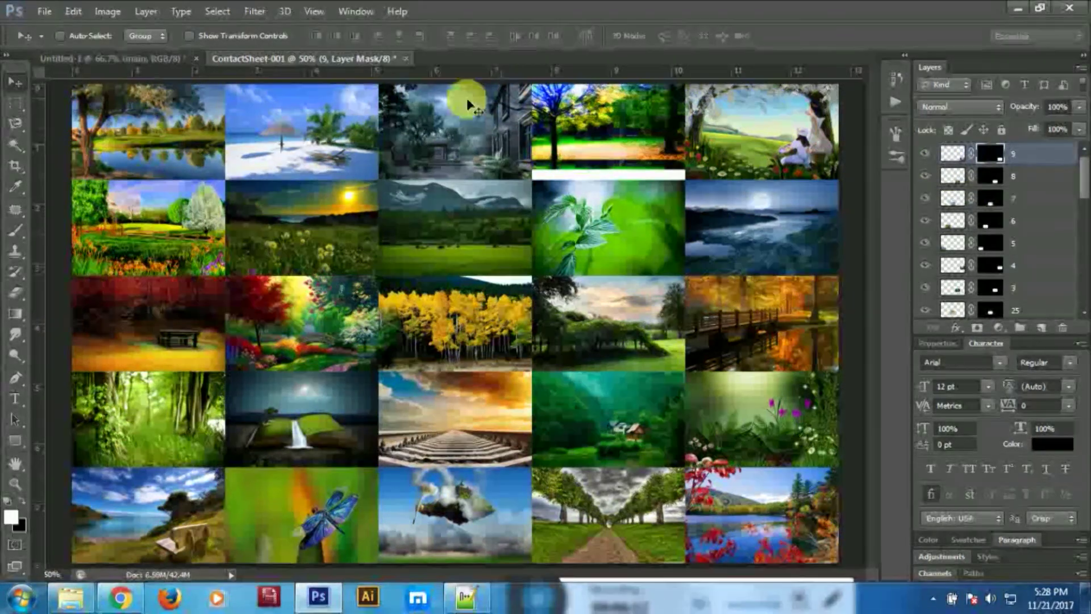
right_click(596, 128)
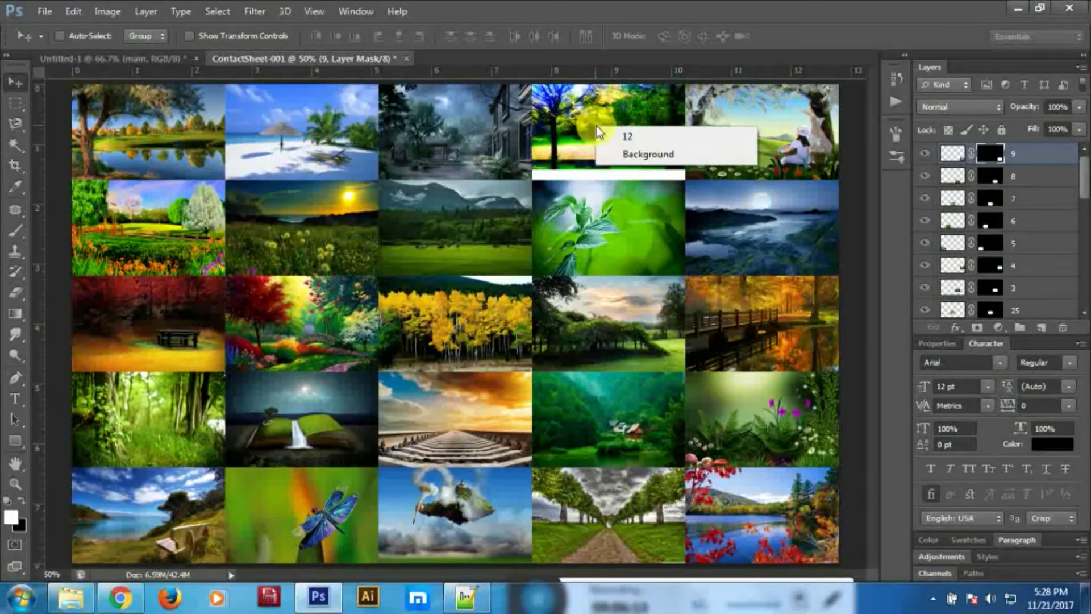
left_click(627, 136)
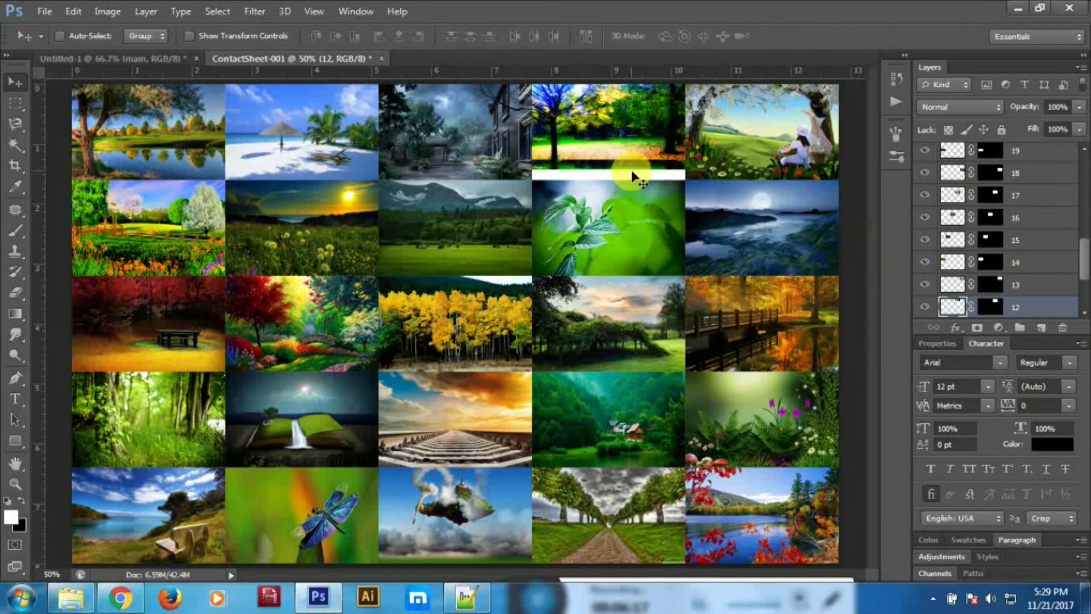
left_click(79, 38)
left_click(418, 145)
left_click(607, 152)
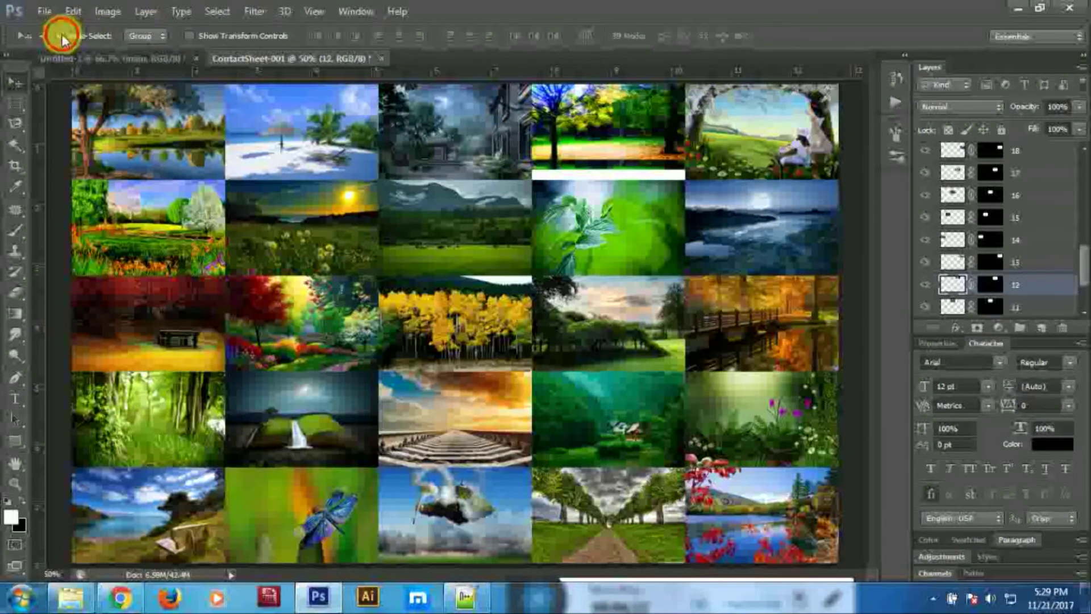
left_click(620, 132)
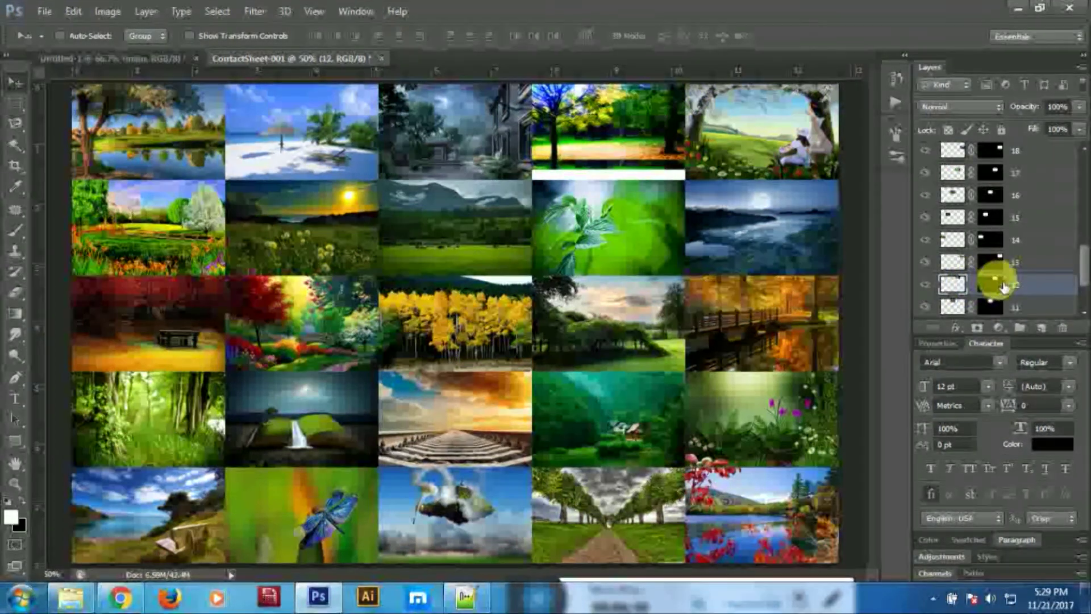
left_click(961, 284)
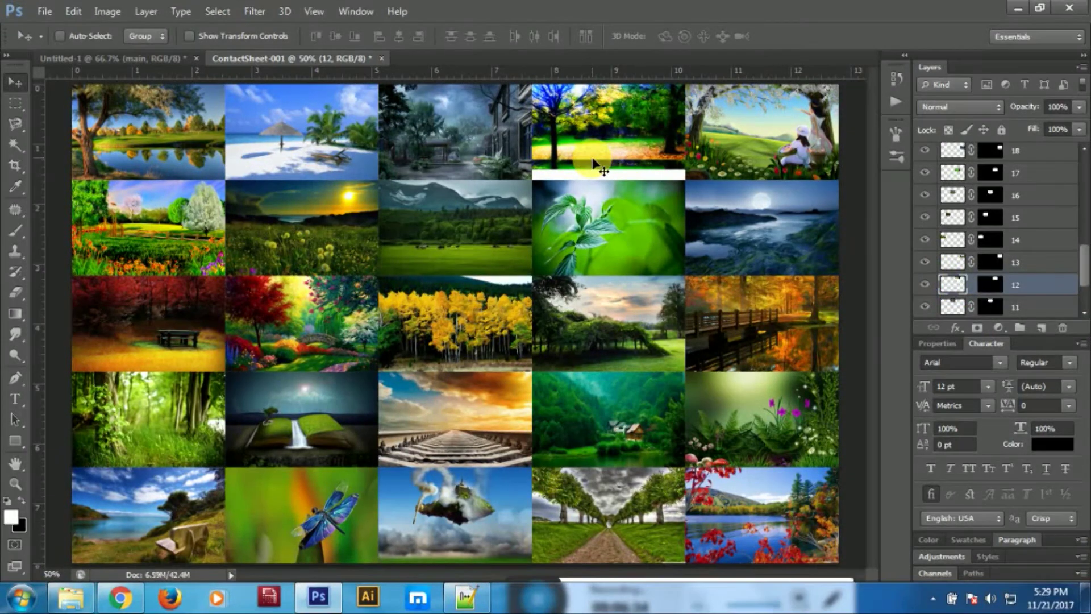
Scale the blue-tree photo to about 130% over the white gap, then select Background
key("ctrl+t")
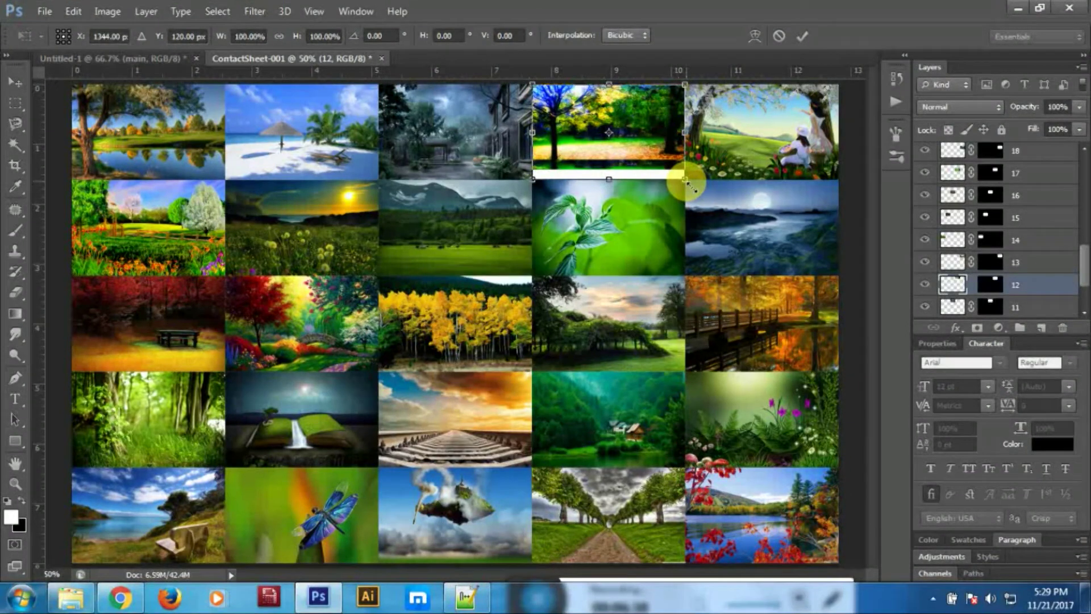
left_click_drag(692, 189, 711, 203)
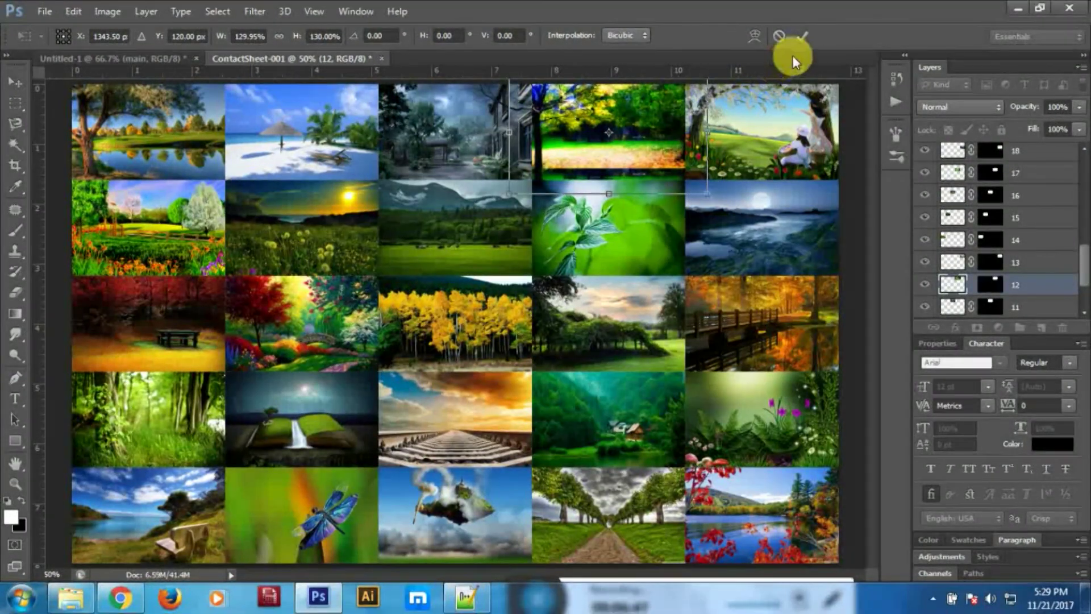
left_click(802, 36)
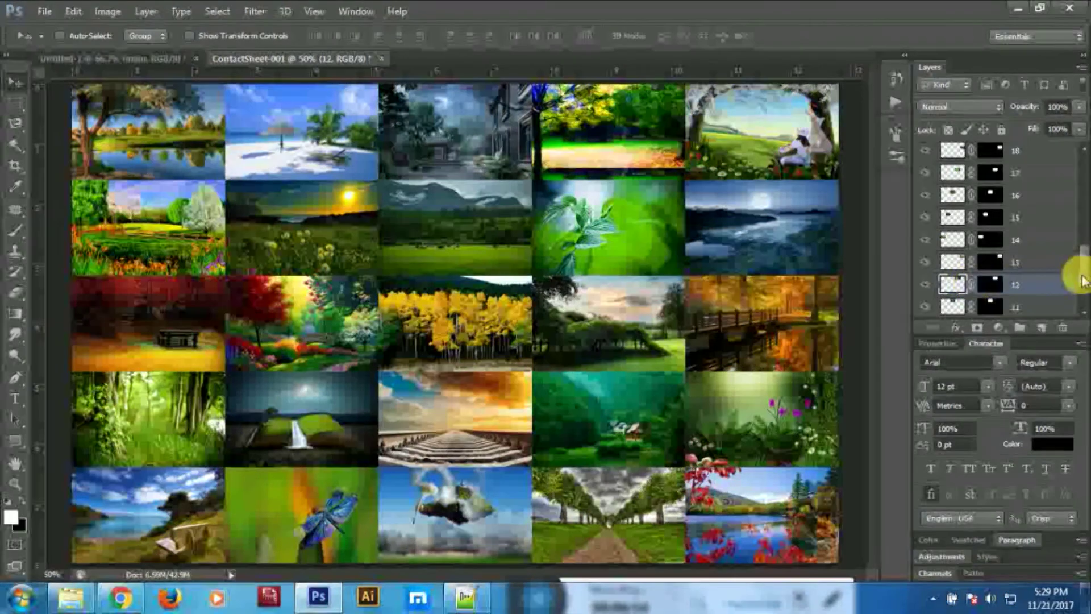
scroll(1078, 277, "down", 3)
left_click(1037, 308)
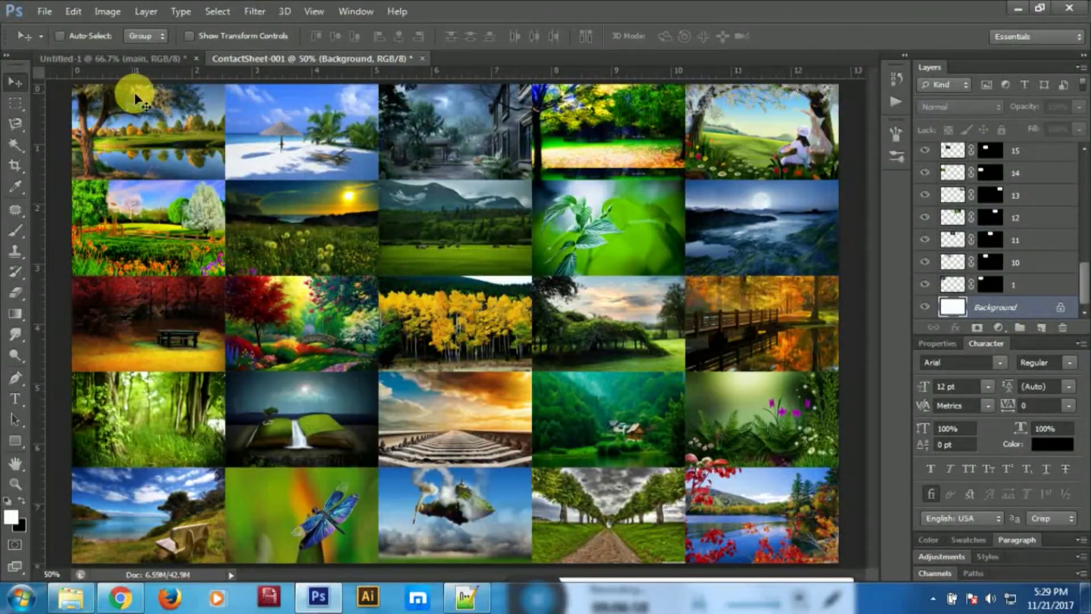
Define the contact sheet as pattern 'photo_Mosaic_effect' and return to the Untitled-1 portrait
left_click(73, 11)
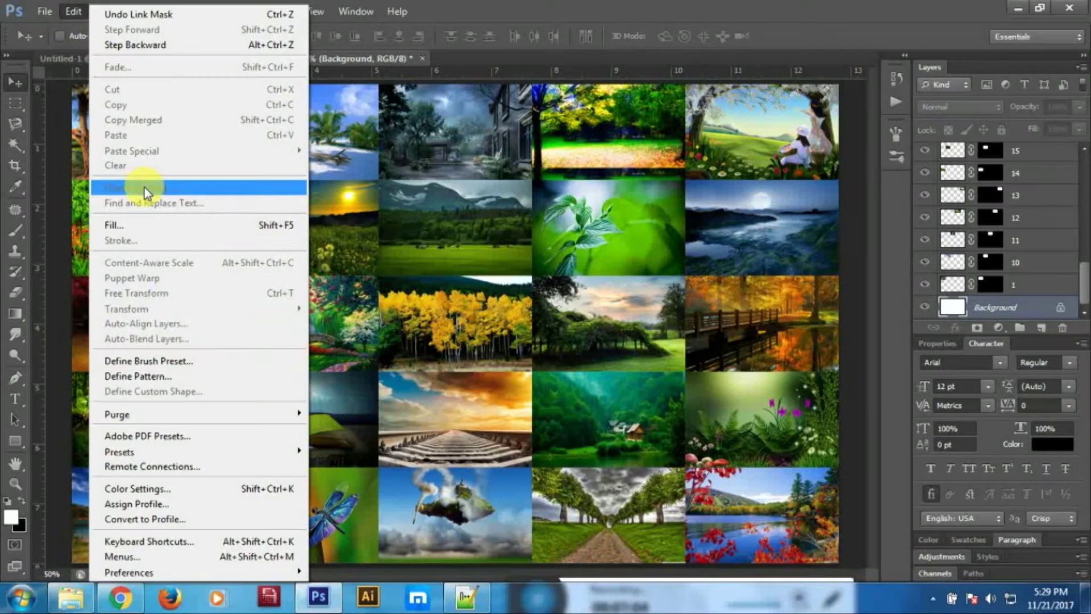
left_click(176, 380)
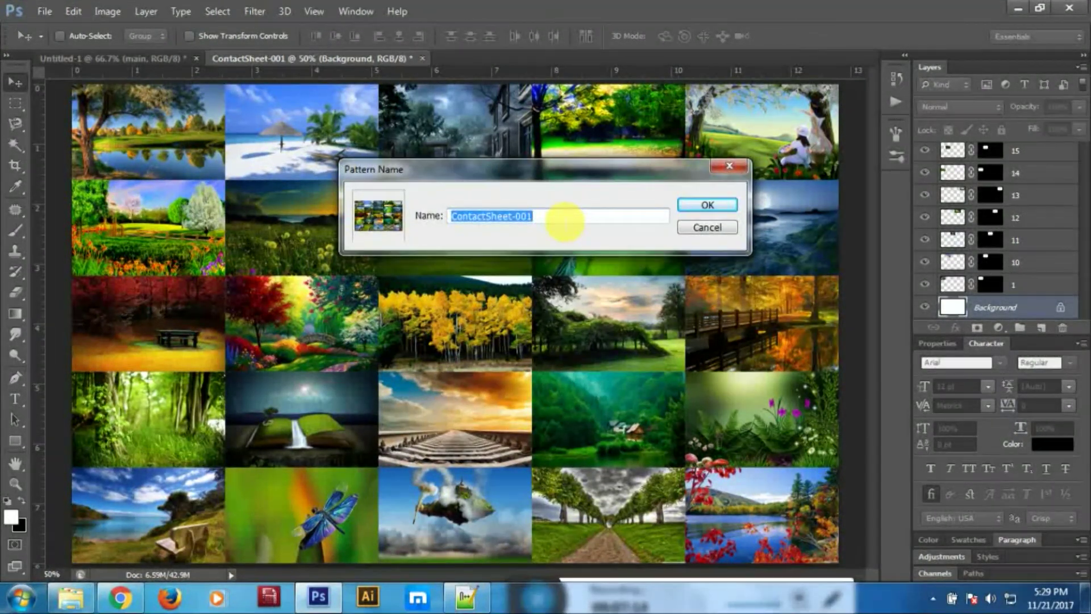
type("photo")
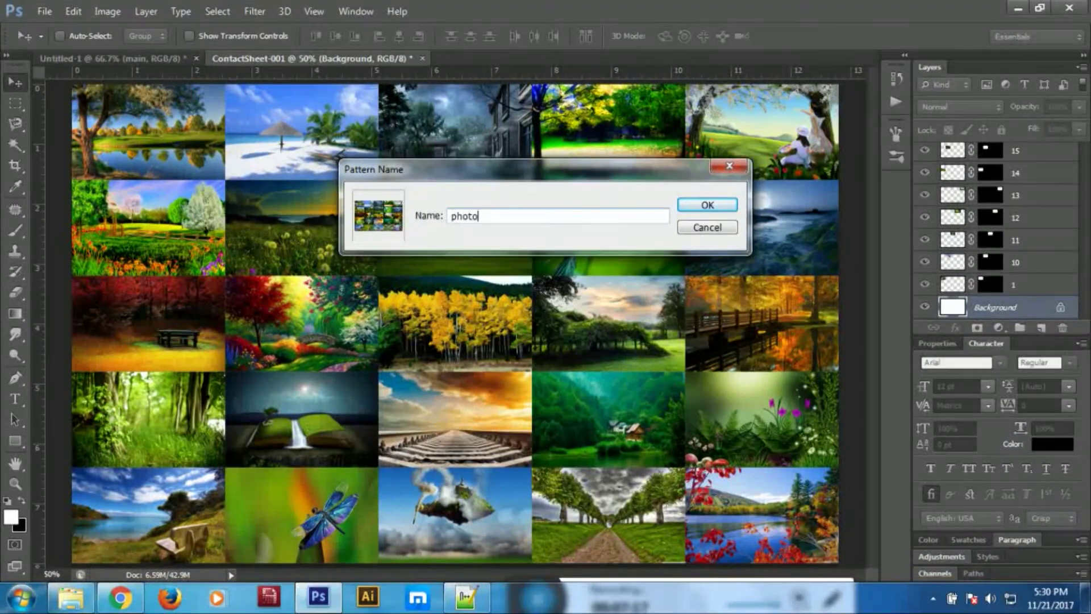
type("_Mosaic")
type("_effect")
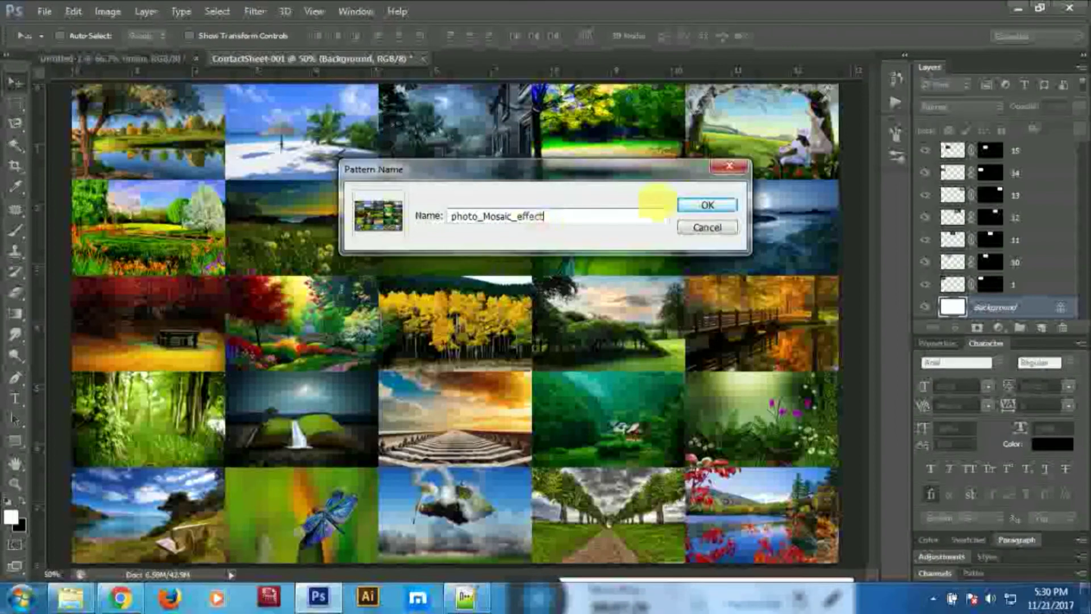
left_click(708, 204)
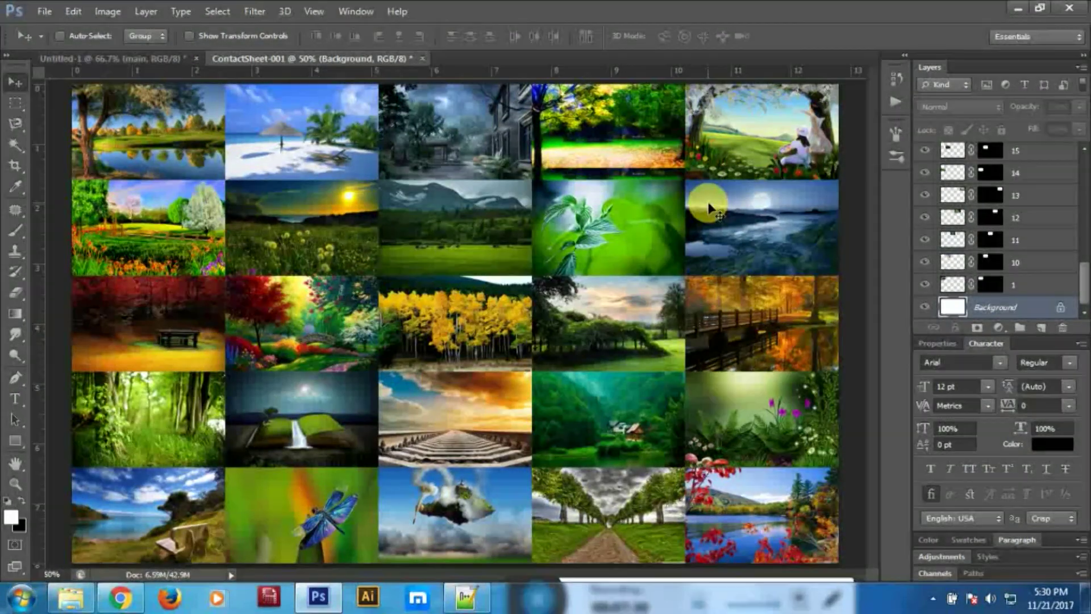
left_click(148, 59)
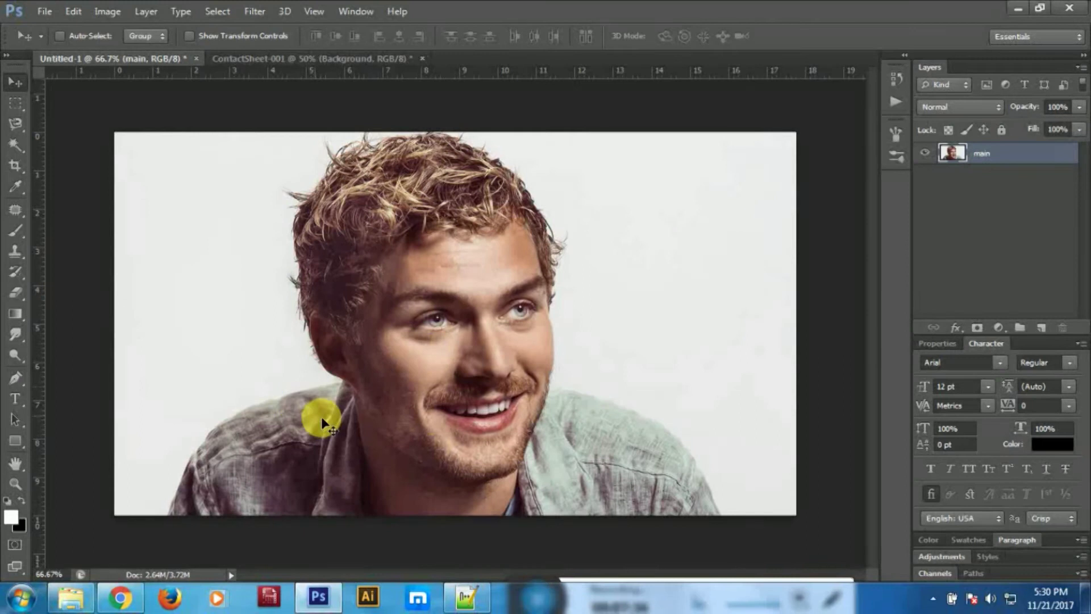
Add a Pattern Fill layer using the mosaic pattern at 30% scale
left_click(999, 328)
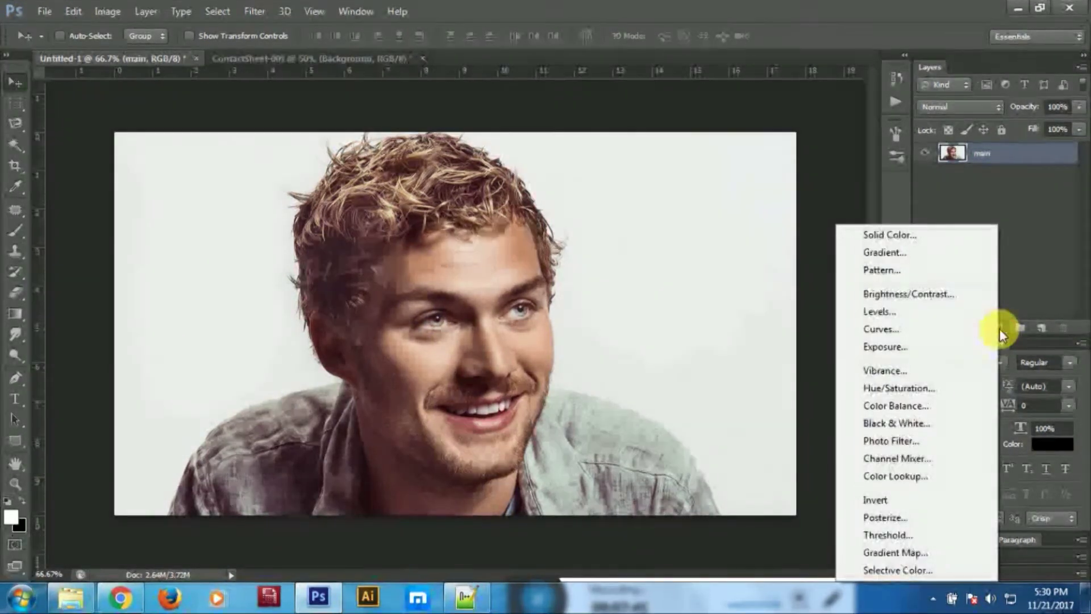
left_click(911, 271)
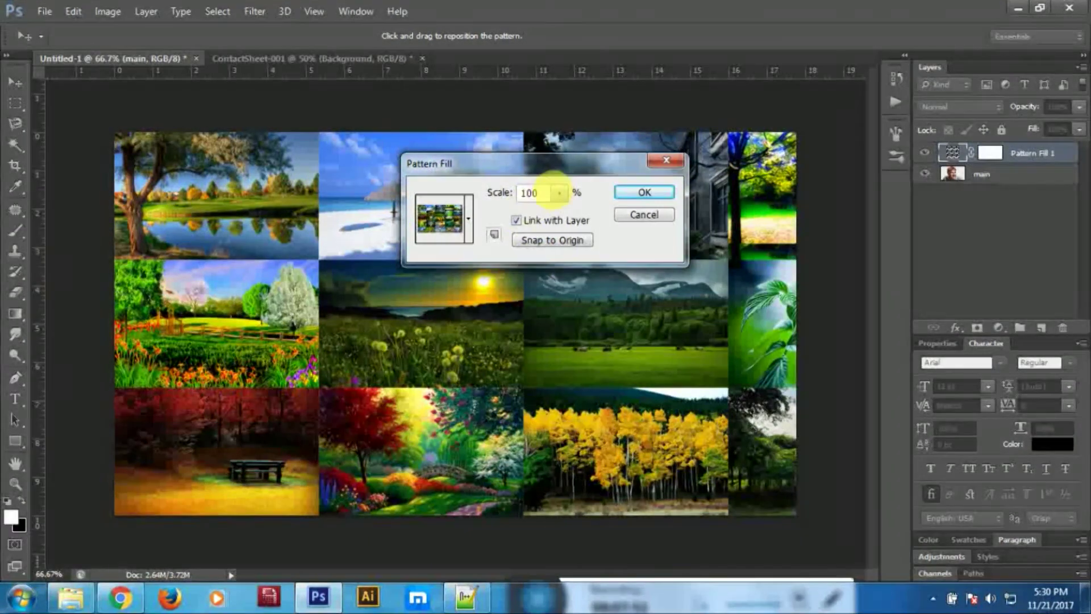
left_click(561, 196)
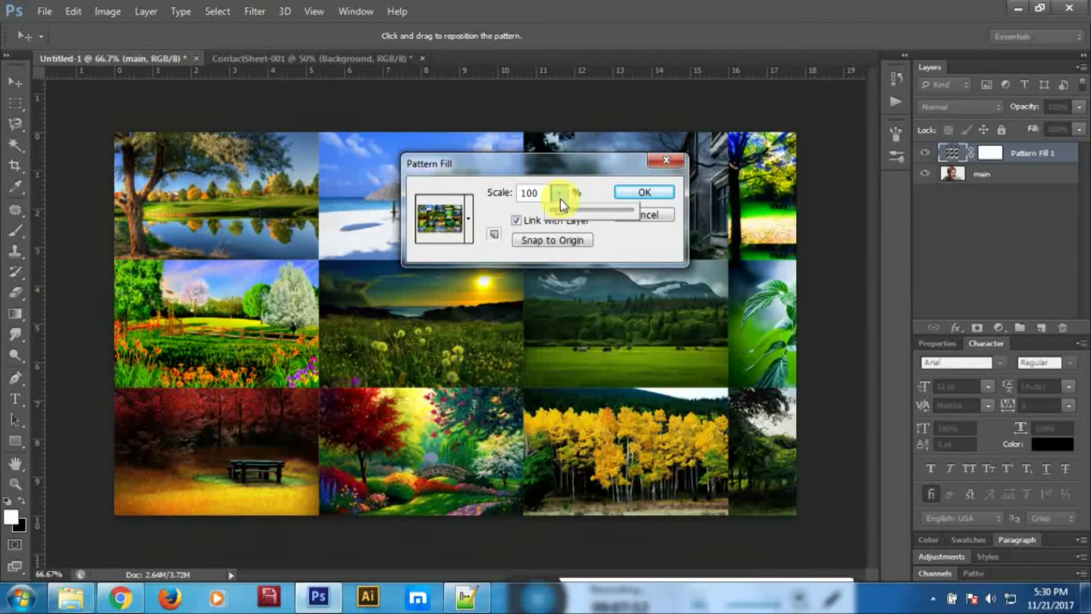
left_click(557, 215)
left_click_drag(558, 216, 554, 219)
left_click_drag(554, 219, 554, 218)
left_click(518, 196)
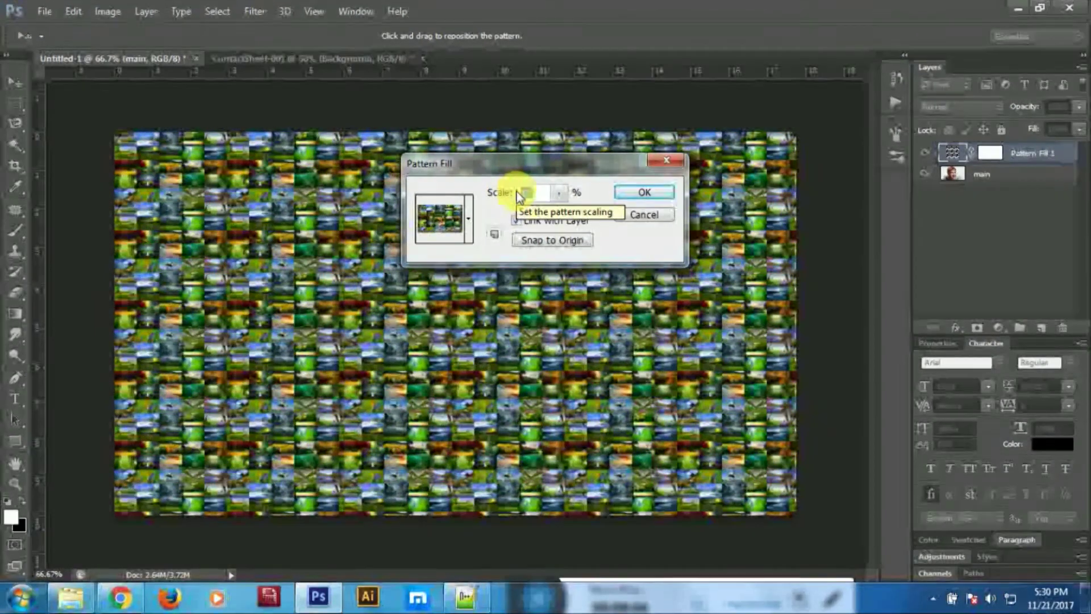
type("30")
left_click(644, 192)
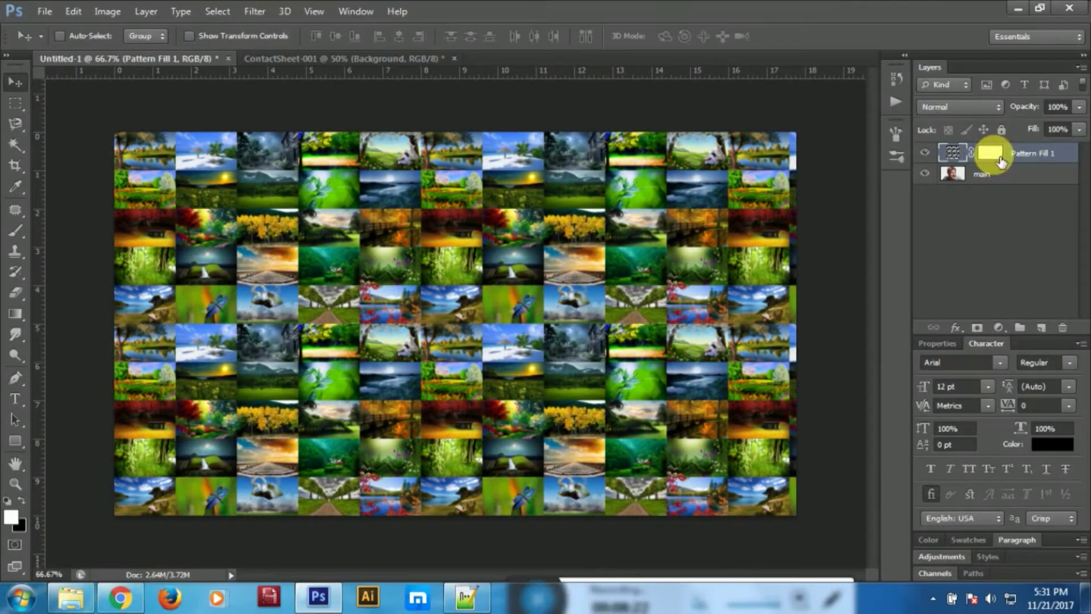
Compare Pattern Fill 1 on and off, set it to Overlay, and select main
left_click(952, 154)
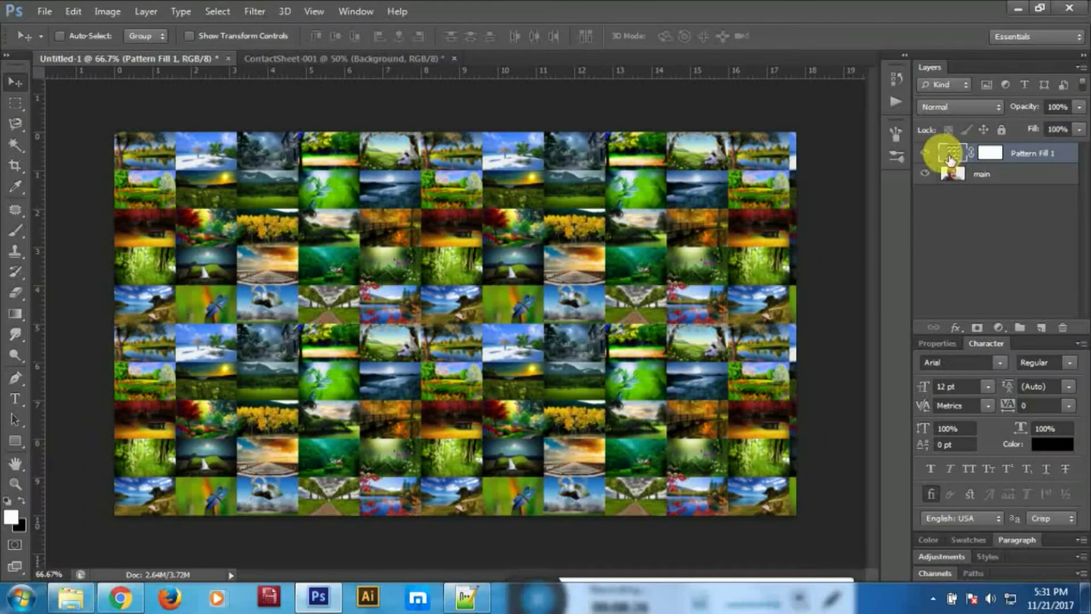
left_click(931, 156)
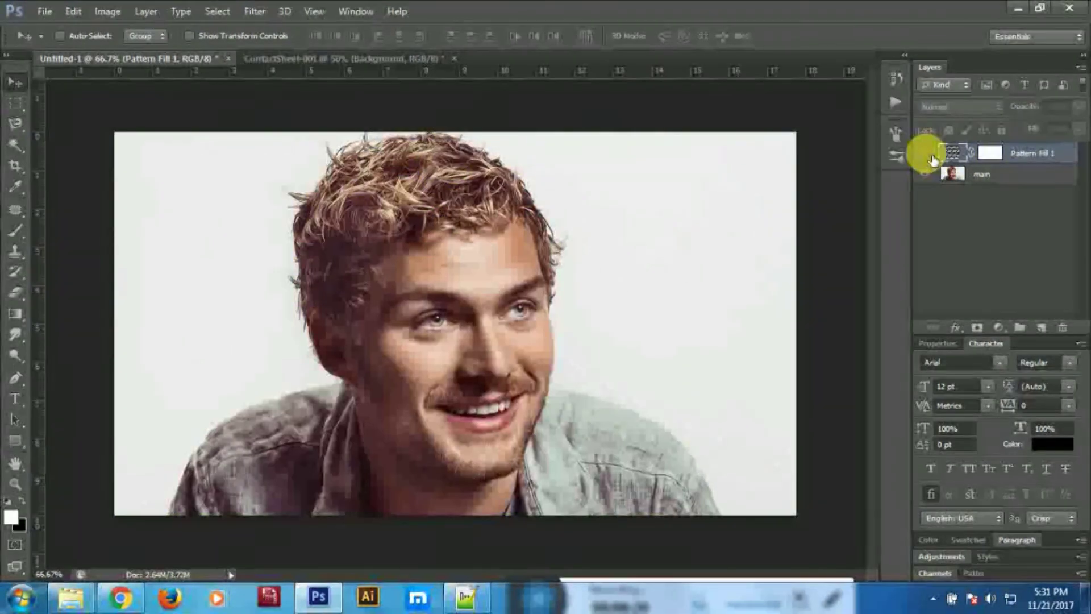
left_click(927, 153)
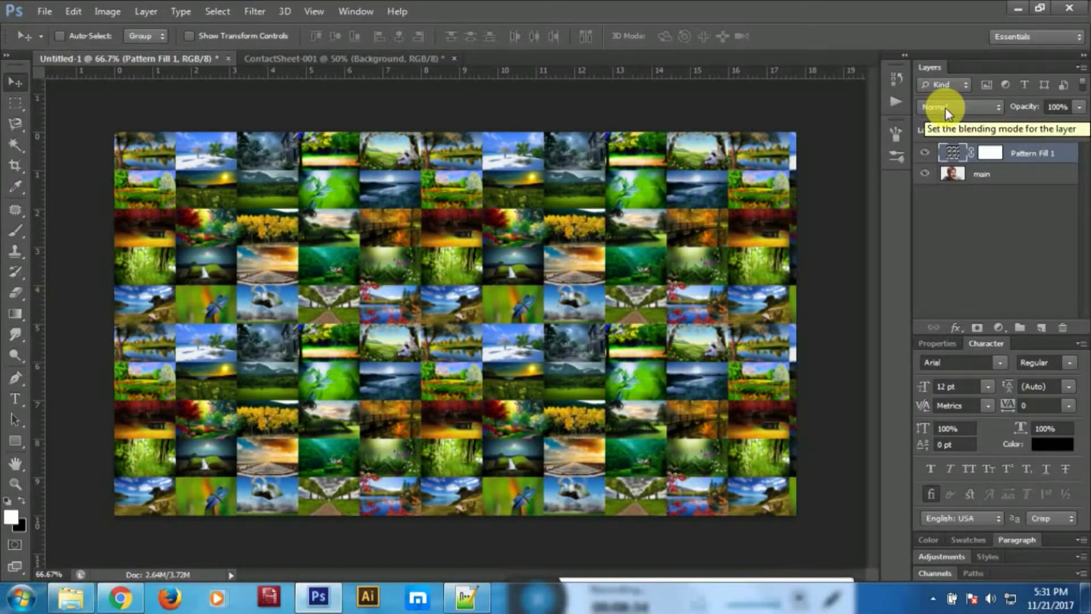
left_click(946, 108)
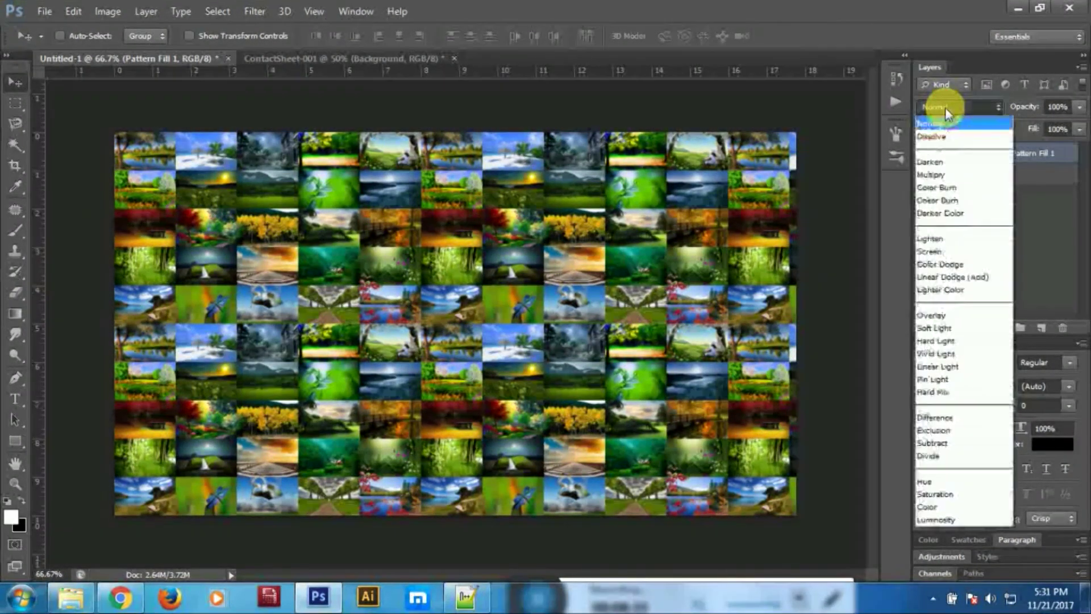
left_click(956, 316)
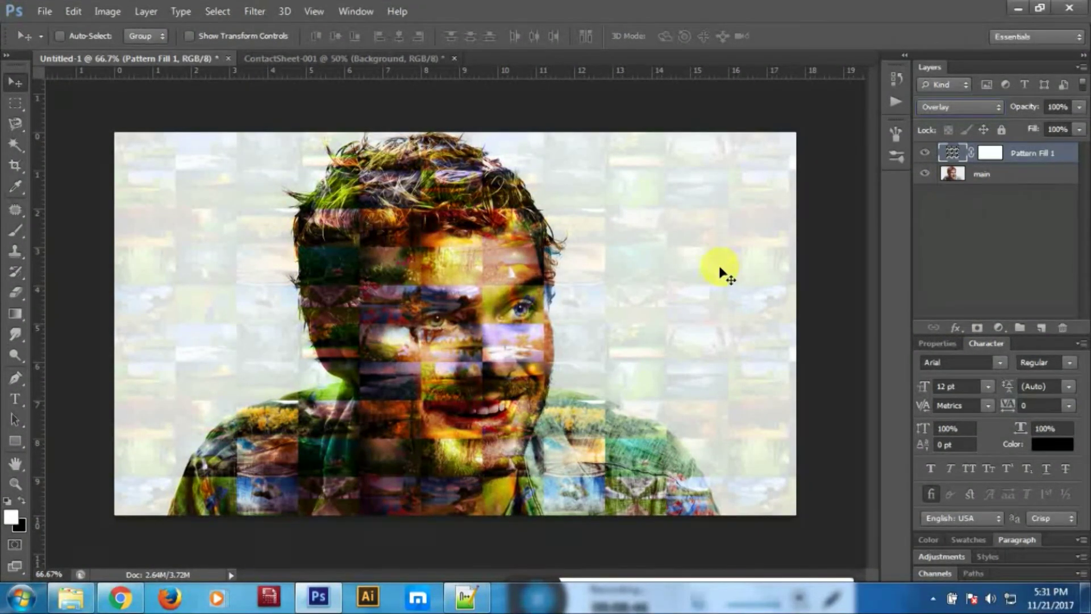
left_click(990, 177)
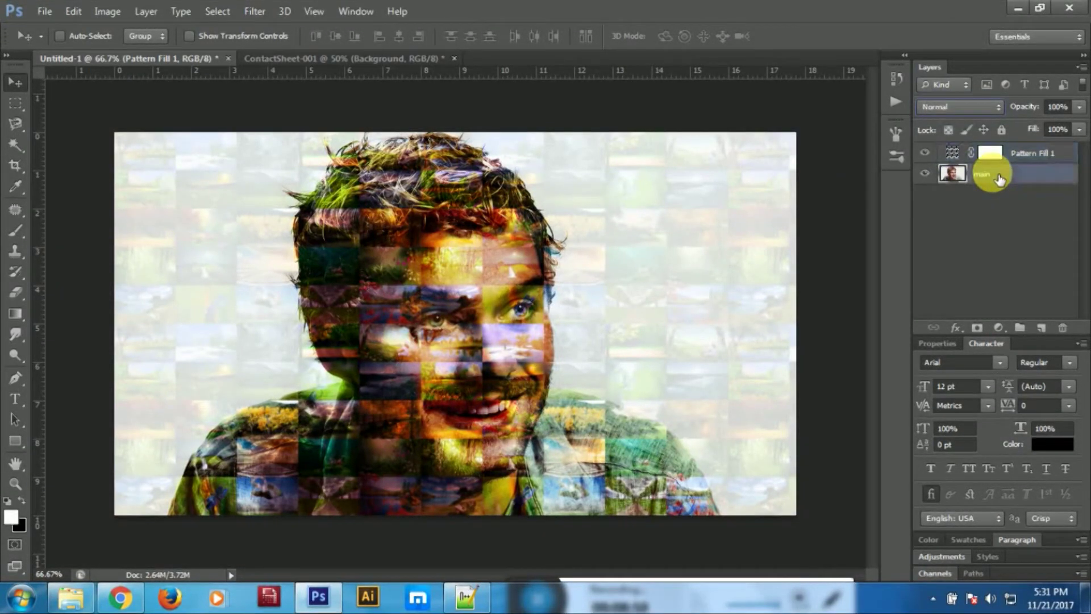
Convert the main portrait layer into a smart object from its layer context menu
right_click(961, 179)
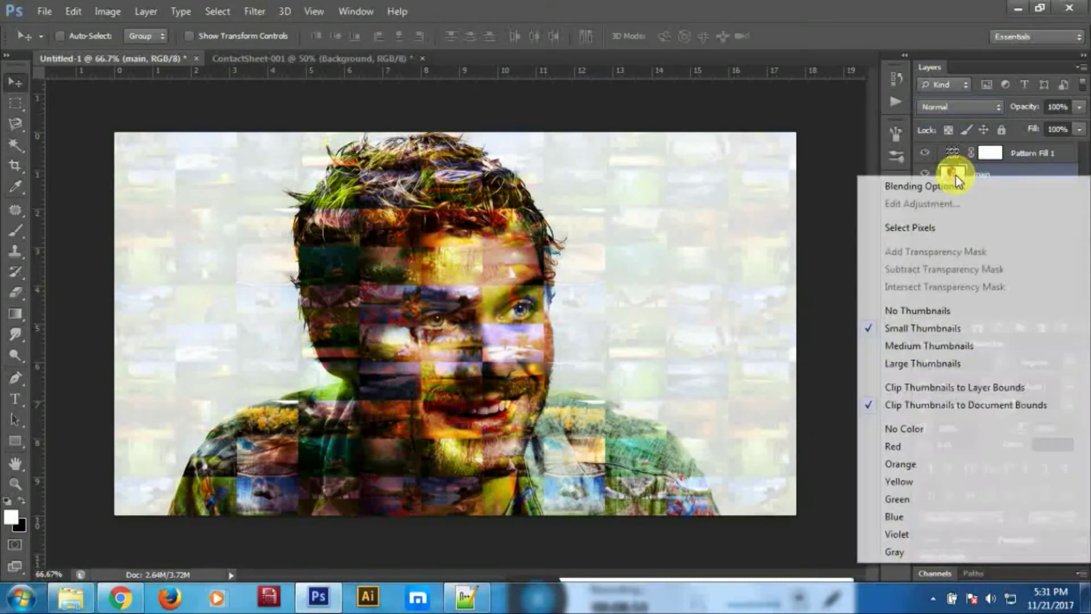
left_click(1006, 151)
right_click(1017, 168)
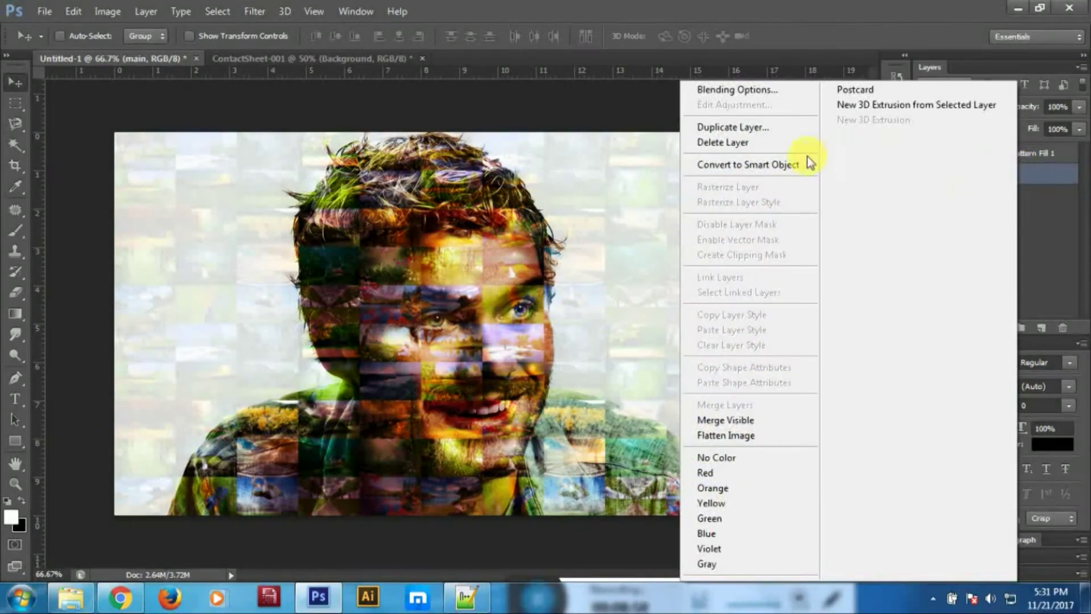
left_click(783, 165)
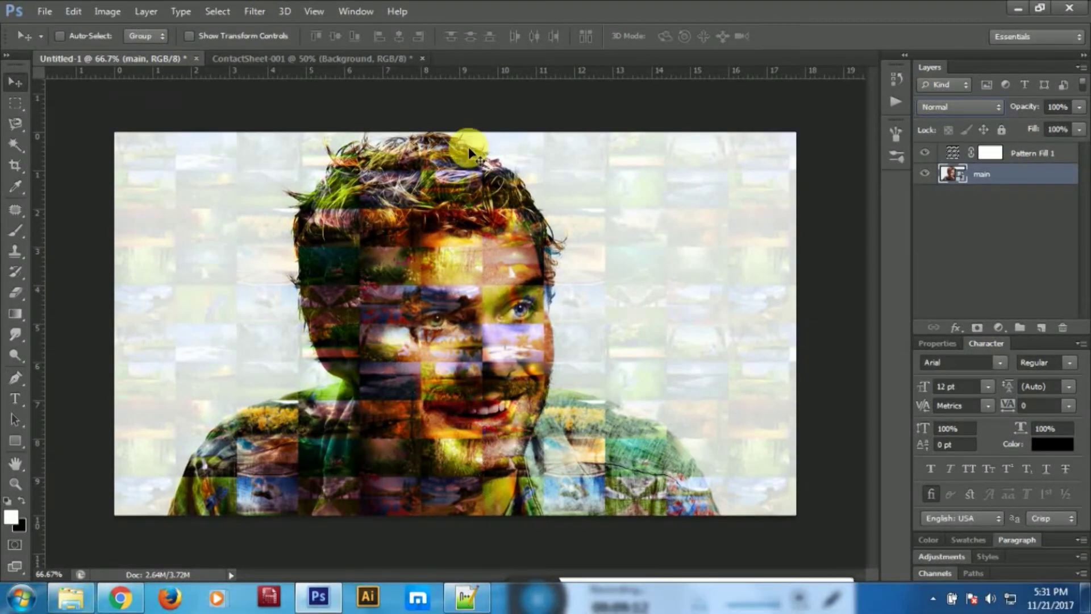
left_click(117, 13)
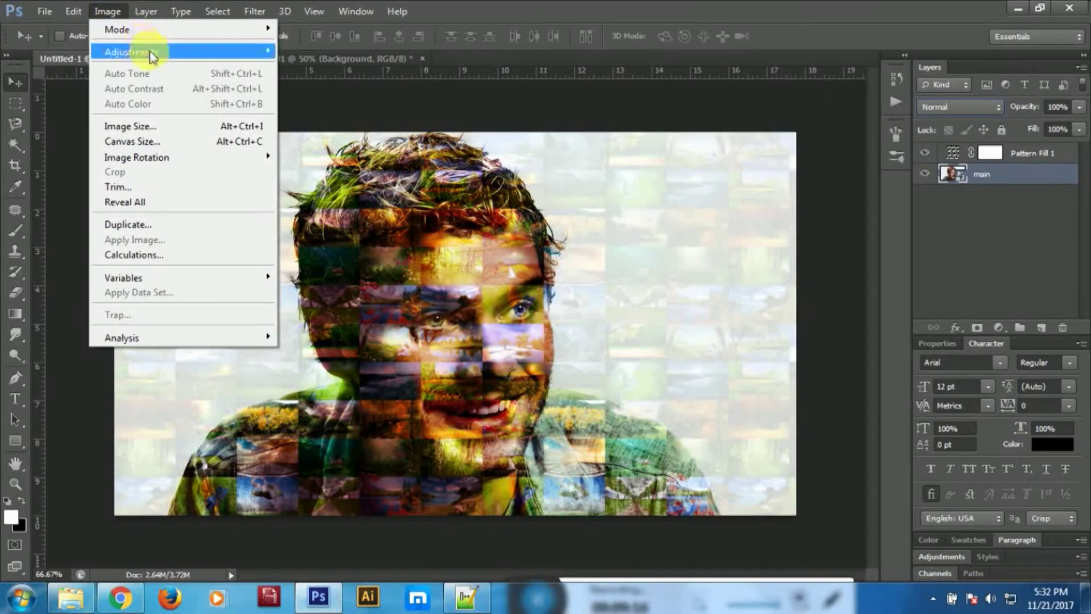
mouse_move(132, 52)
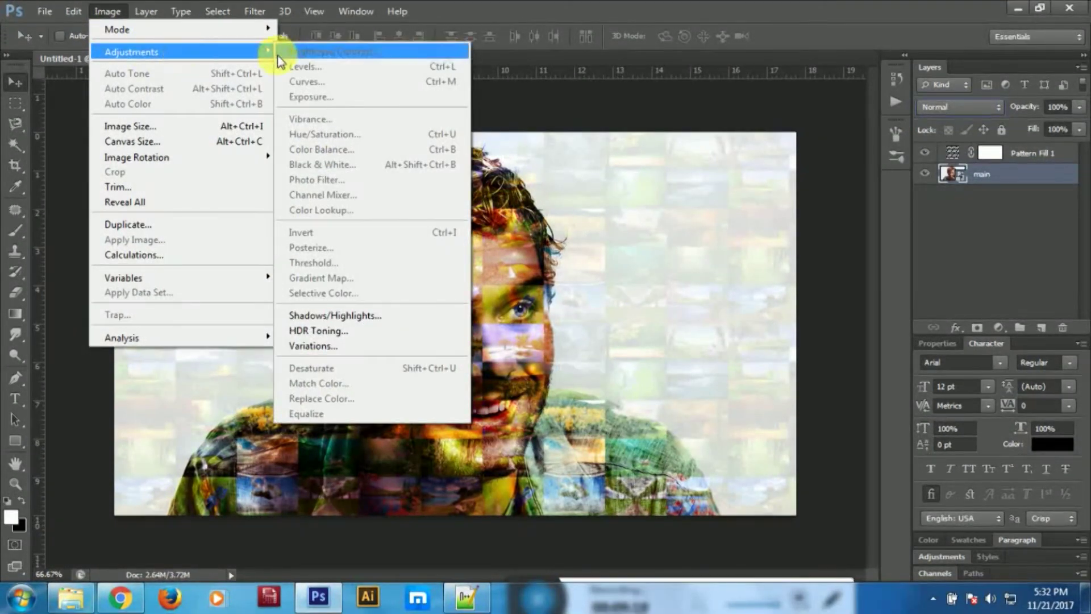
In Shadows/Highlights with more options shown, set shadows amount to 20, a wider tonal width, and radius 69
left_click(377, 316)
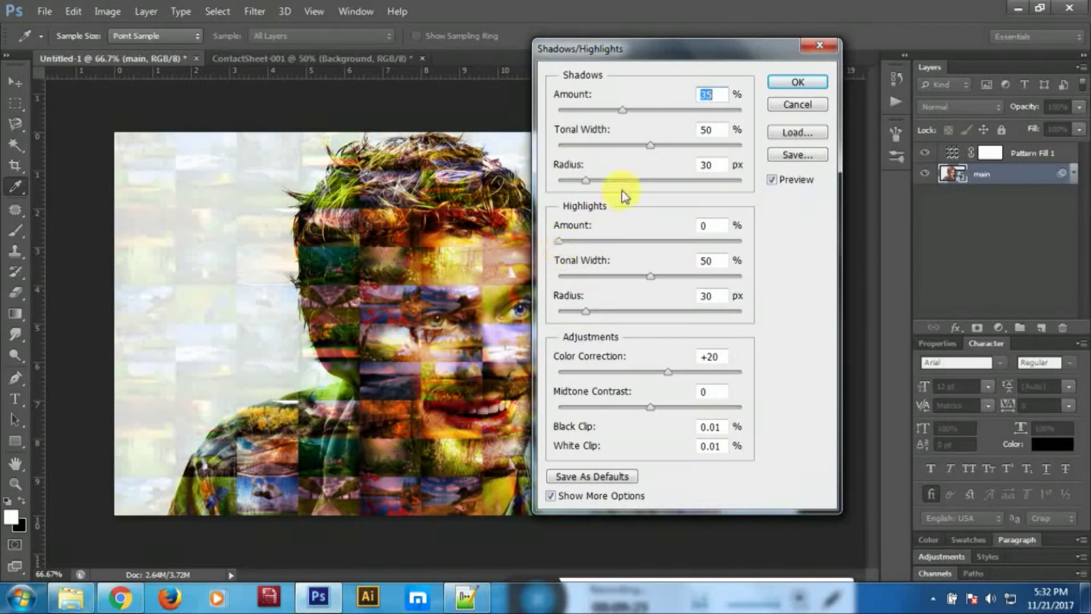
left_click(550, 496)
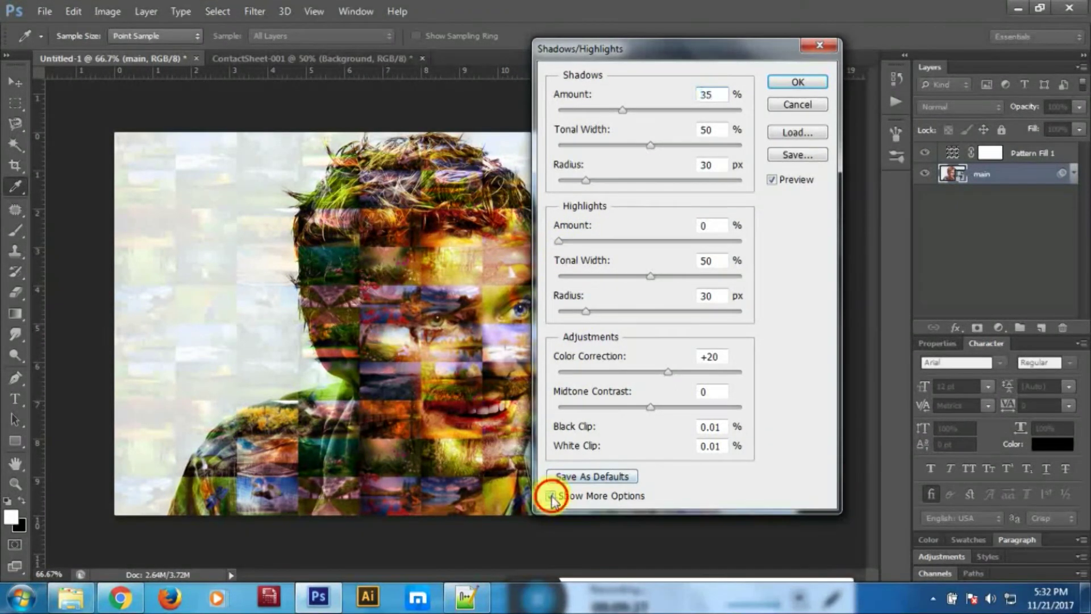
mouse_move(619, 56)
left_mouse_down()
mouse_move(635, 121)
mouse_move(625, 80)
left_mouse_up()
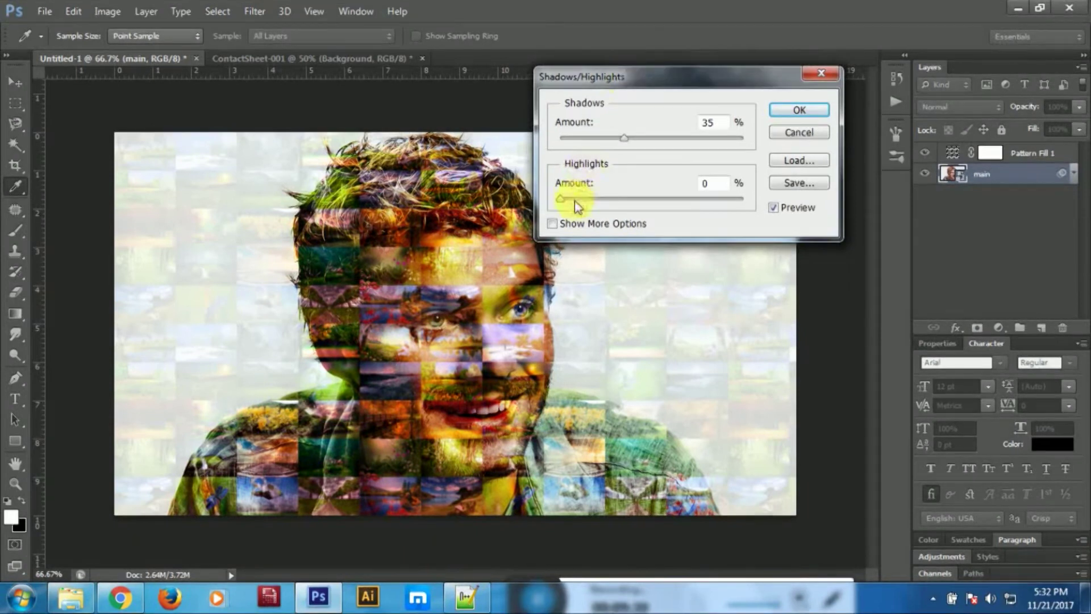
left_click(552, 224)
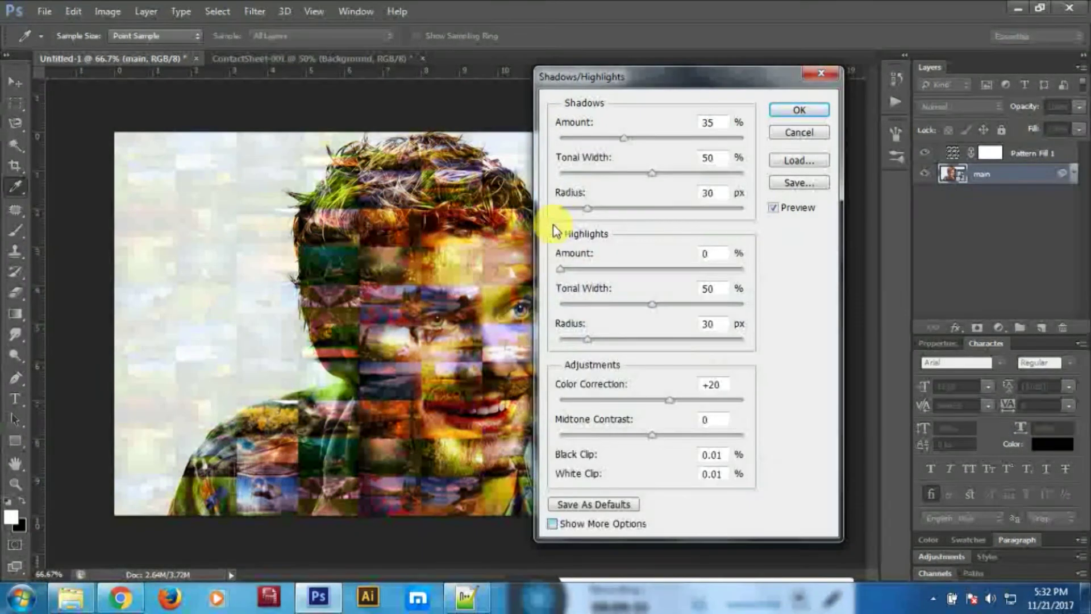
left_click(622, 138)
left_click_drag(622, 138, 598, 138)
left_click_drag(647, 172, 670, 174)
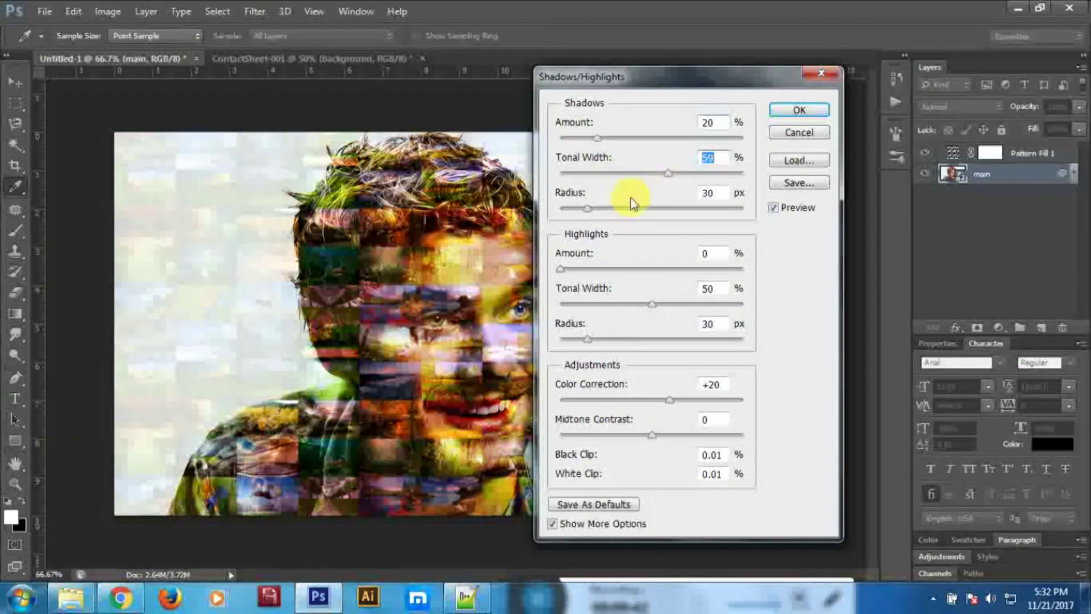
left_click_drag(587, 209, 625, 215)
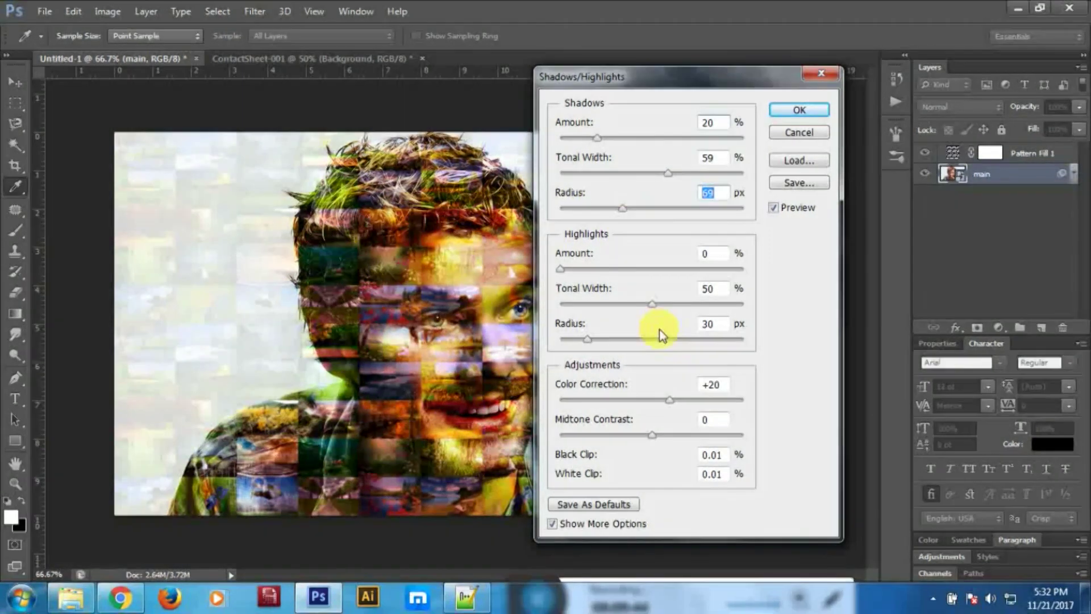
Set highlights amount to 40, tonal width 30, radius 51, and color correction -10, and apply
left_click_drag(561, 270, 585, 273)
left_click_drag(585, 272, 633, 278)
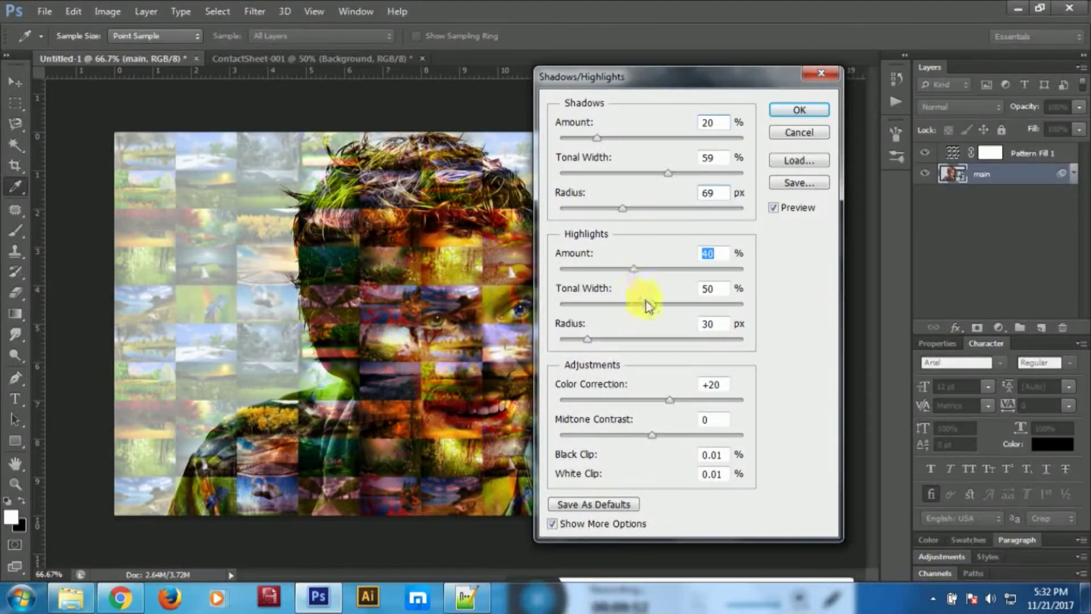
left_click_drag(647, 301, 615, 302)
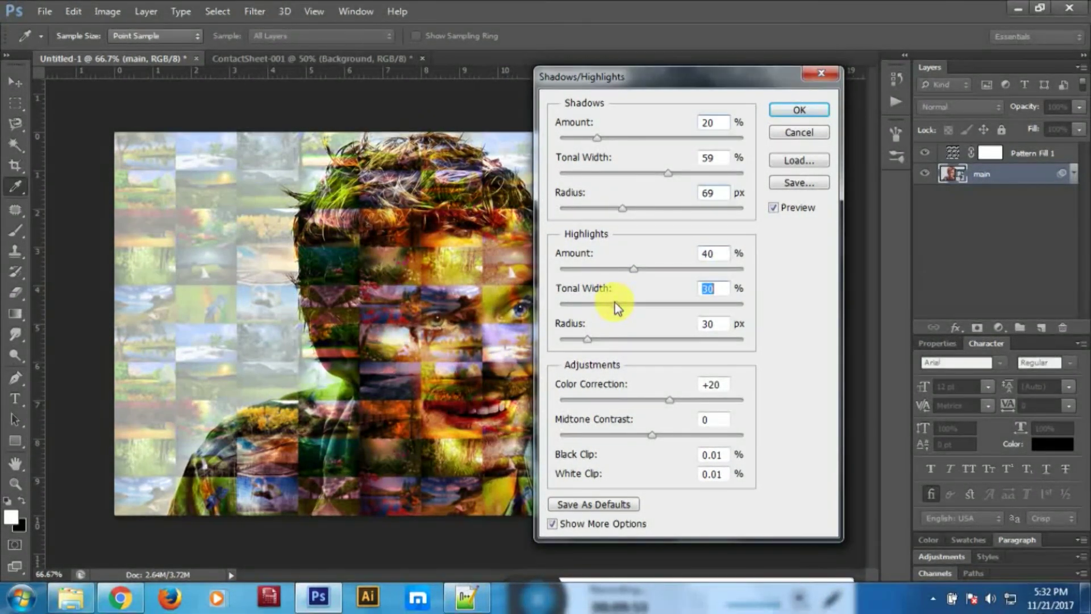
left_click_drag(588, 339, 607, 339)
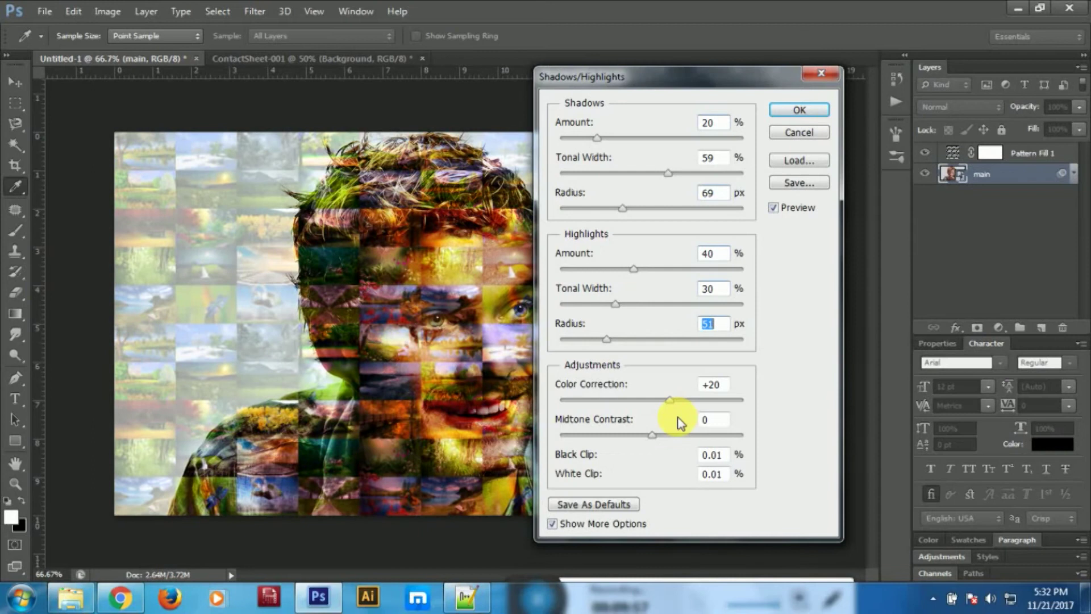
mouse_move(670, 404)
left_mouse_down()
mouse_move(643, 401)
mouse_move(626, 433)
left_mouse_up()
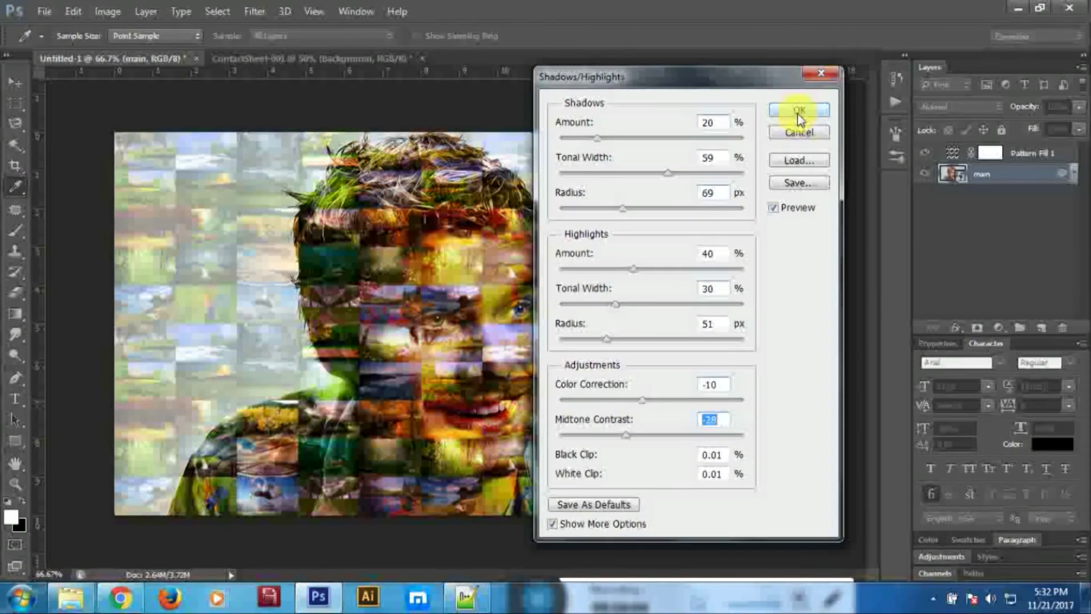
left_click(797, 111)
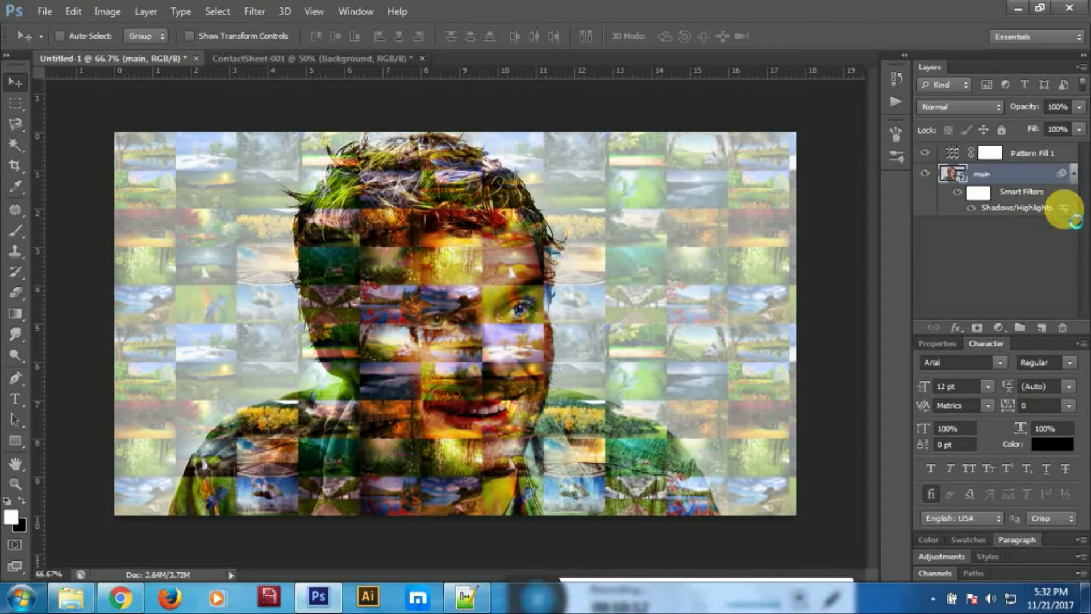
Set the Shadows/Highlights filter's blending opacity to 66%
double_click(1064, 208)
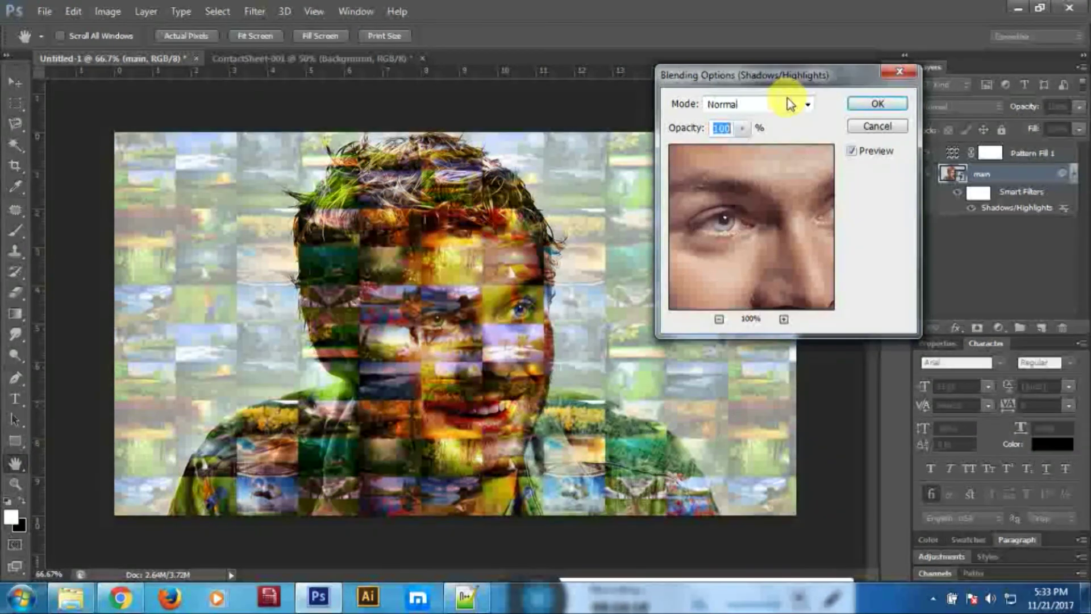
left_click(740, 129)
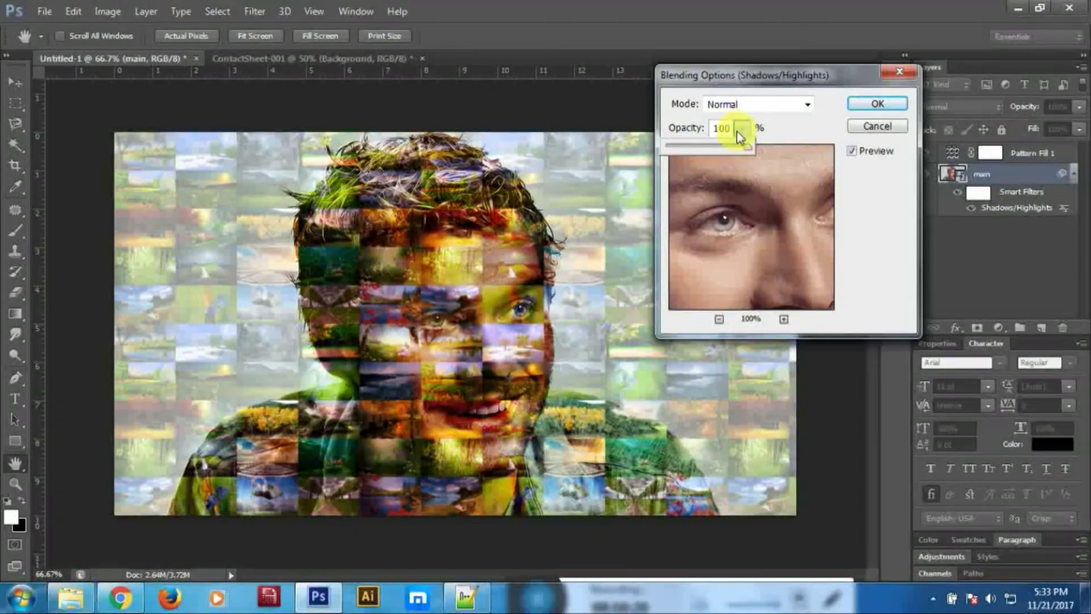
left_click_drag(740, 136, 716, 155)
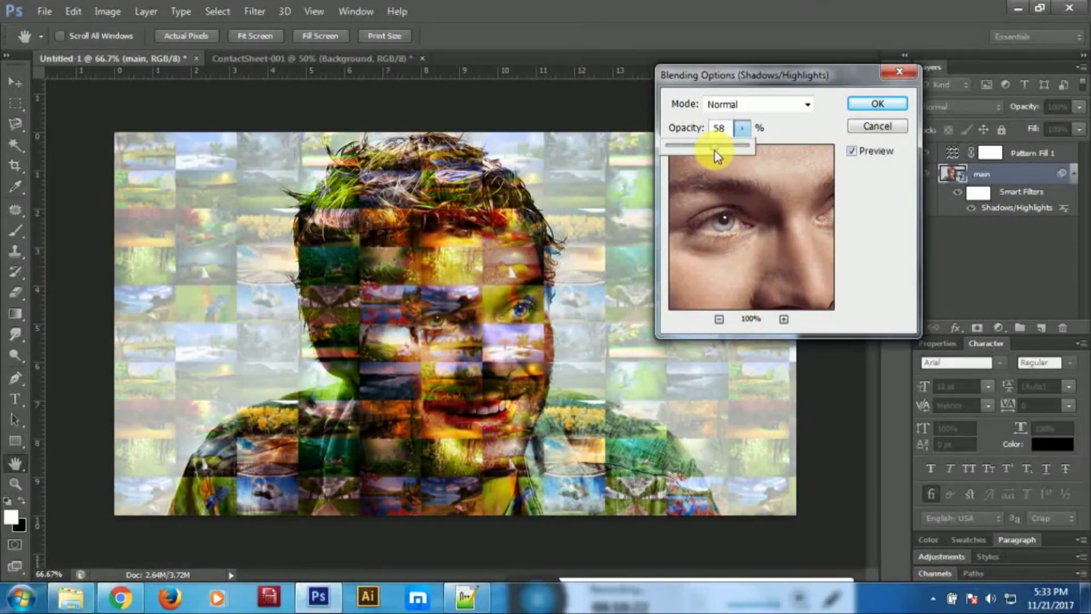
left_click_drag(714, 155, 721, 154)
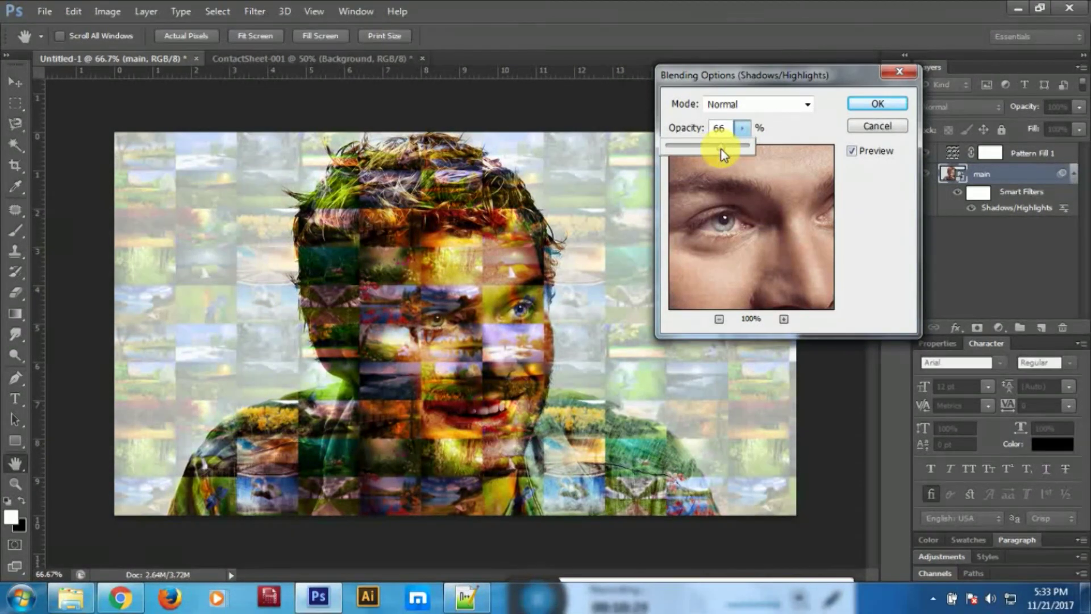
left_click(786, 126)
Try Darken, Multiply, Linear Burn and Screen blend modes, then apply Dissolve to the filter
left_click(785, 110)
key("Down")
key("Return")
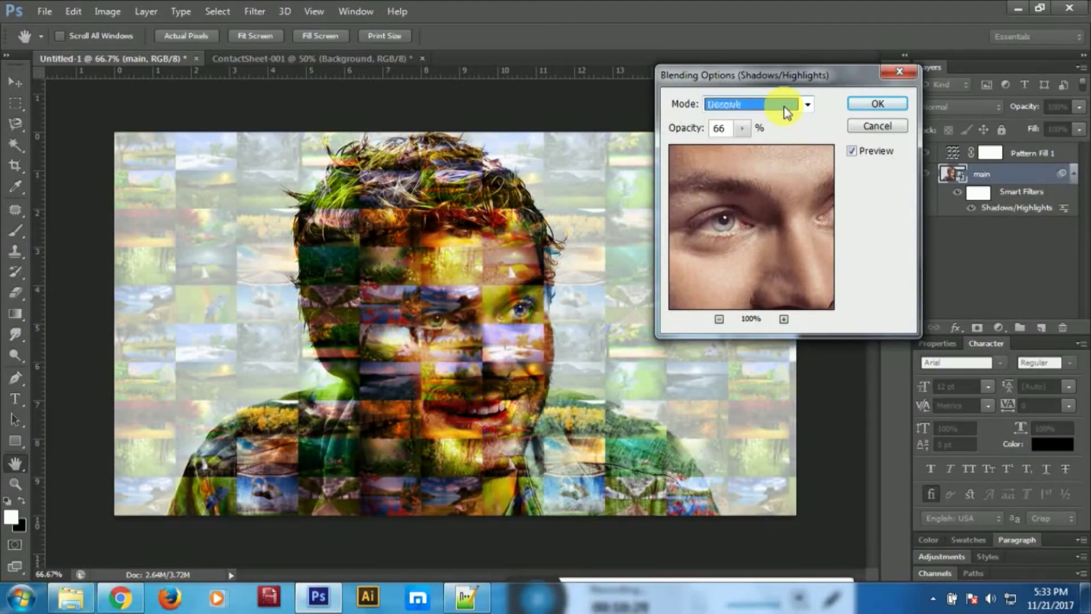
key("Down")
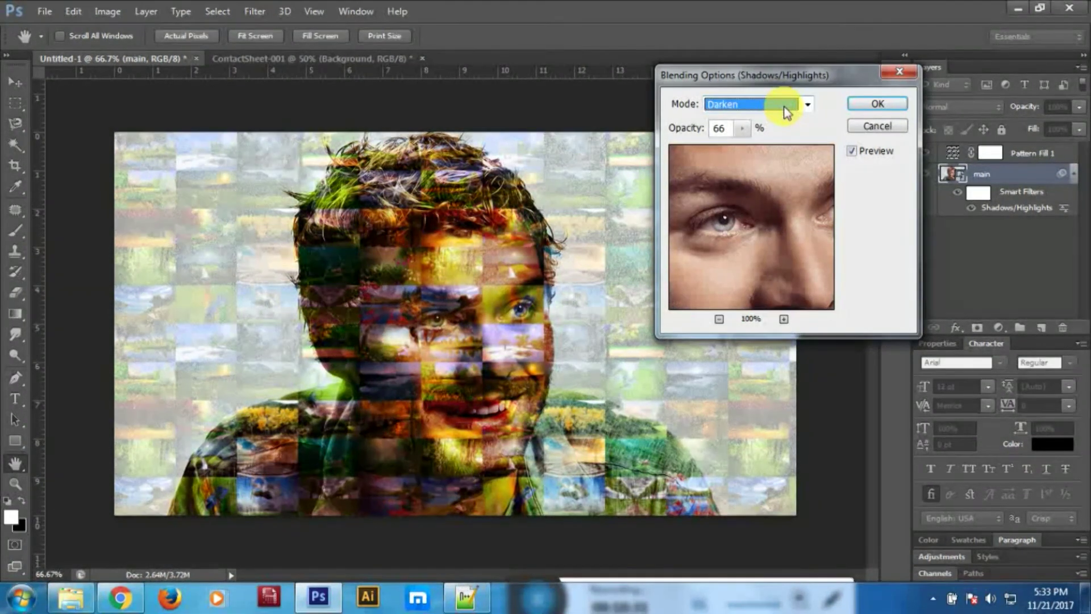
key("Down")
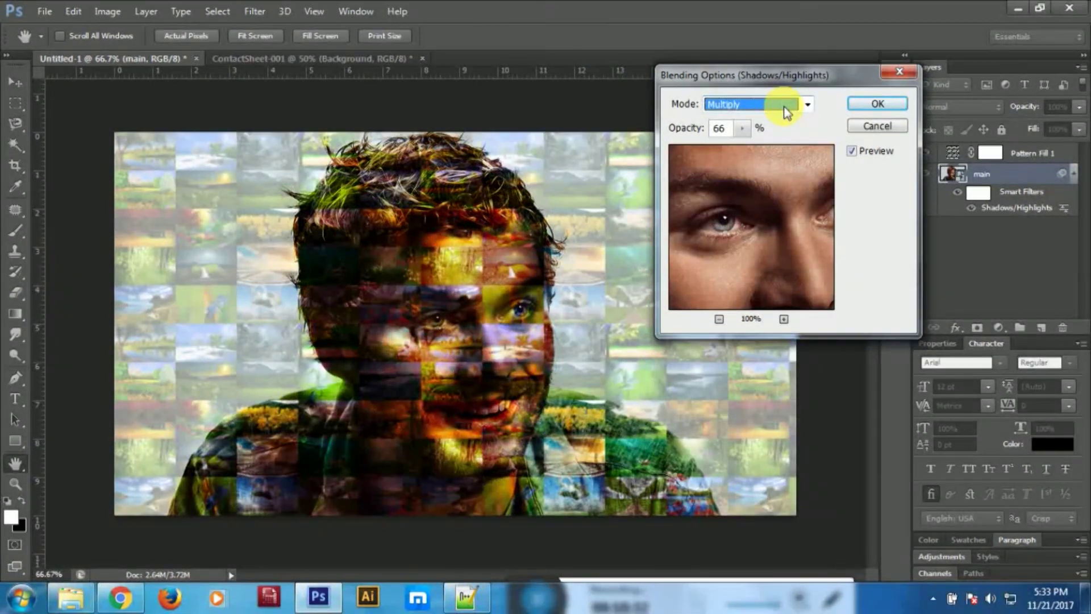
key("Down")
key("Down")
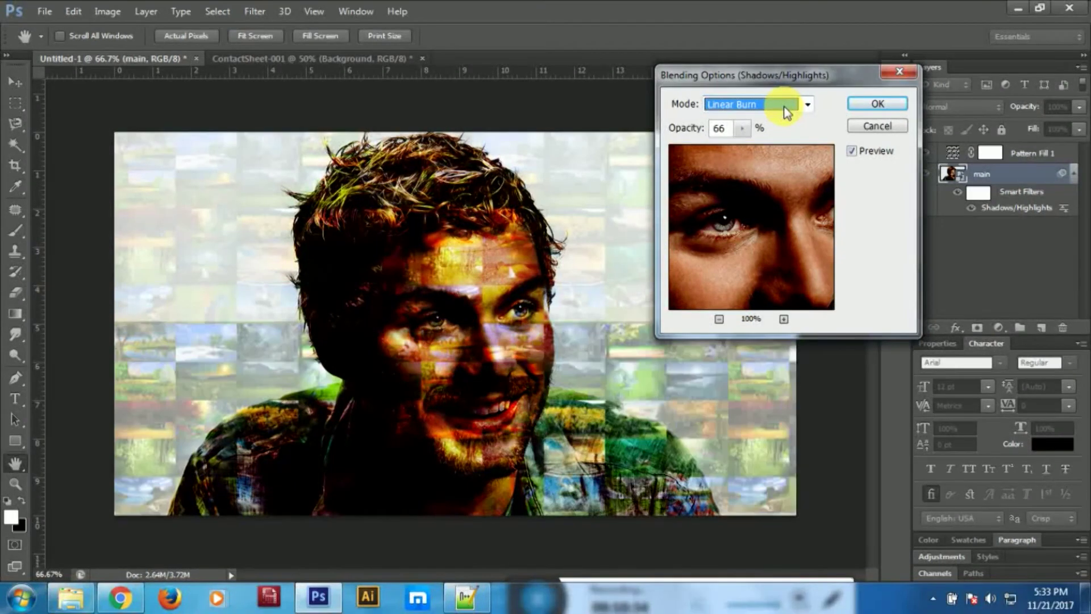
key("Up")
key("Up")
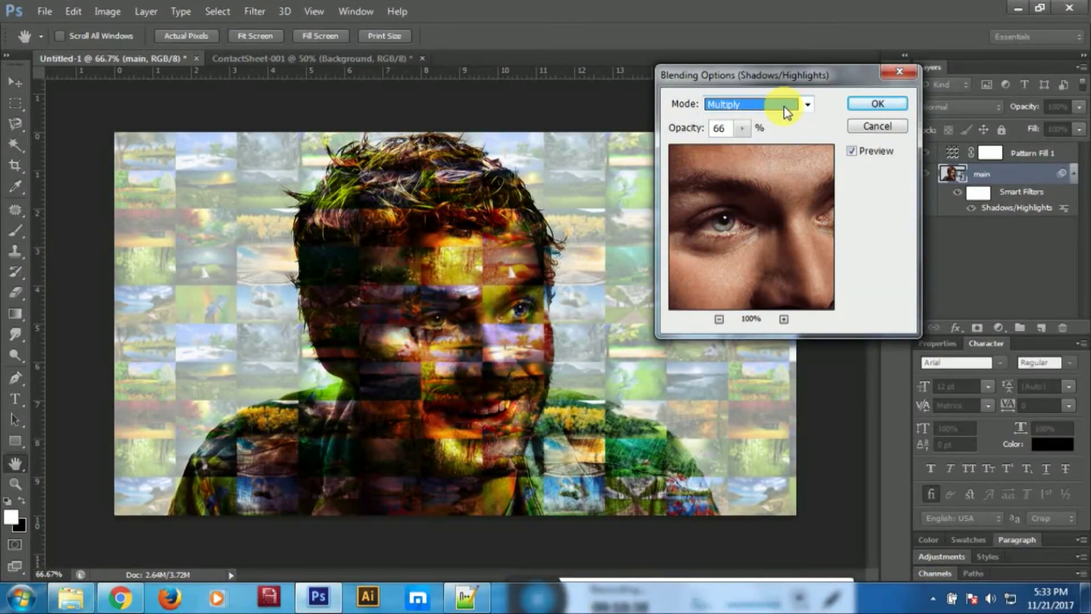
left_click(787, 111)
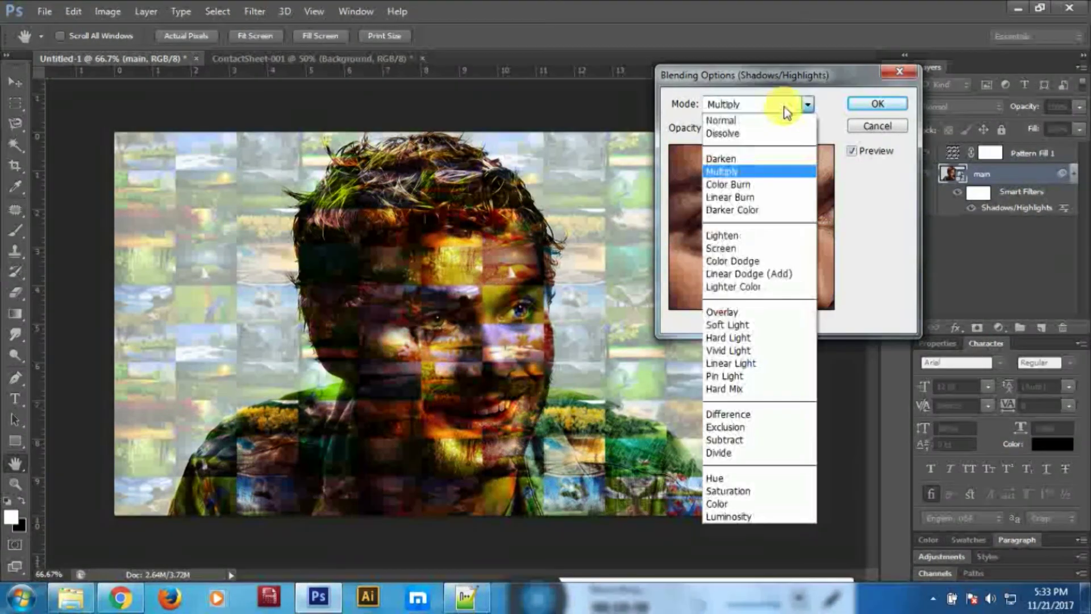
left_click(761, 247)
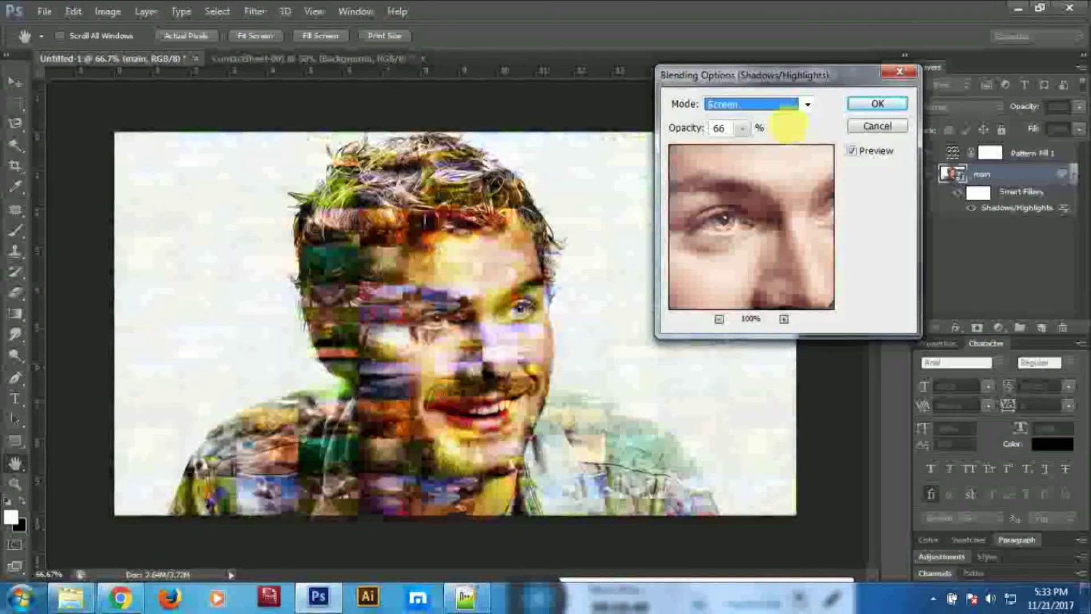
left_click(799, 106)
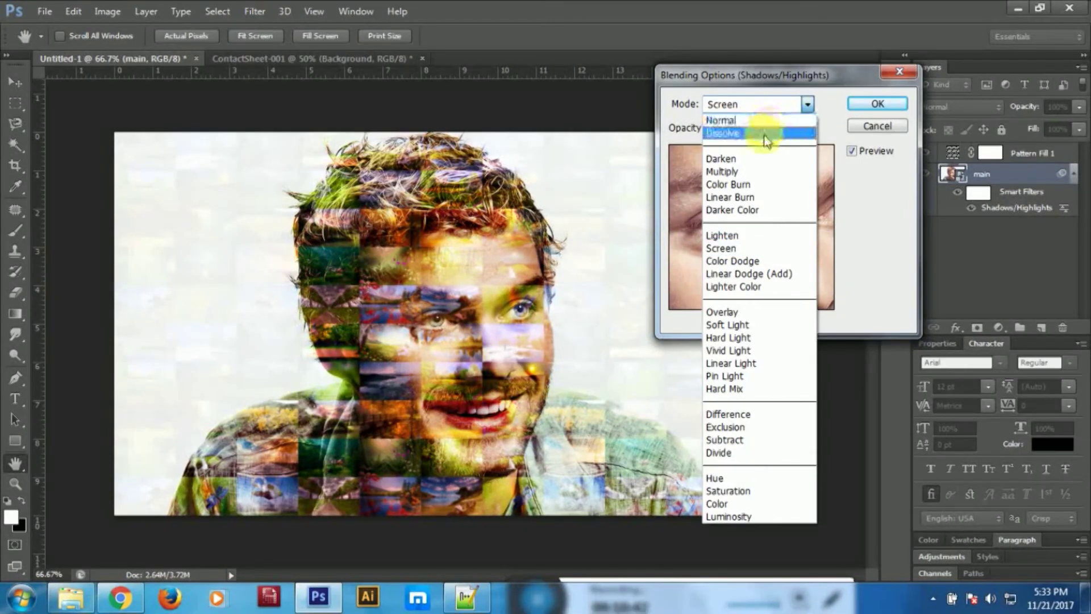
left_click(764, 134)
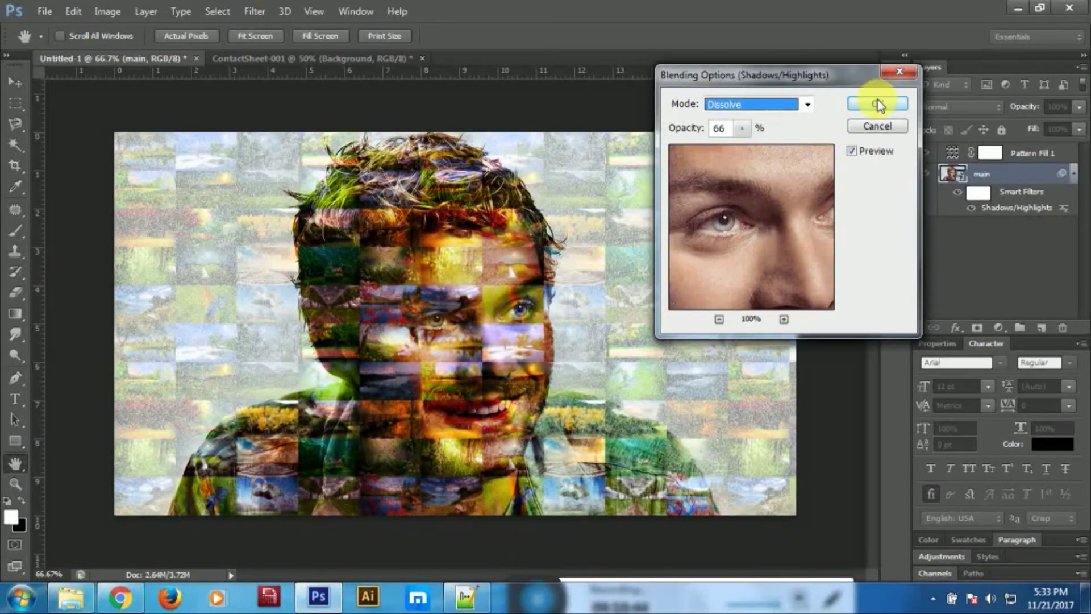
left_click(878, 104)
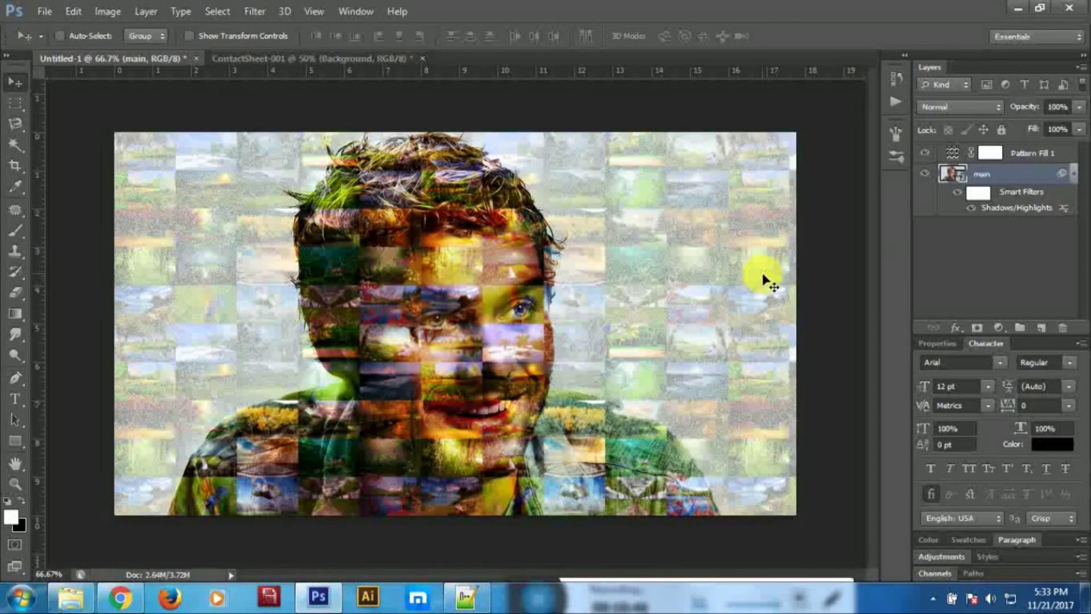